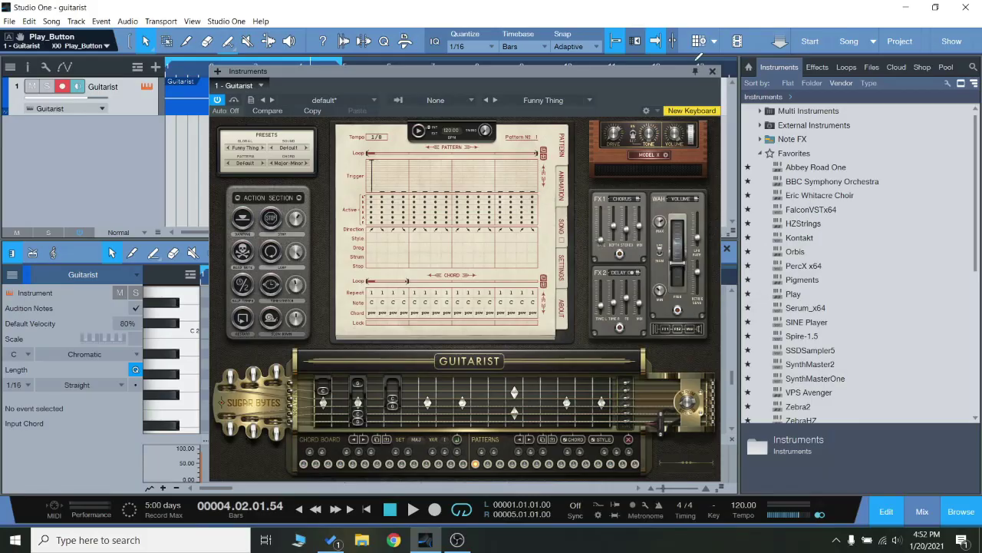
Reposition the Guitarist plugin window slightly on screen.
left_click_drag(411, 73, 439, 73)
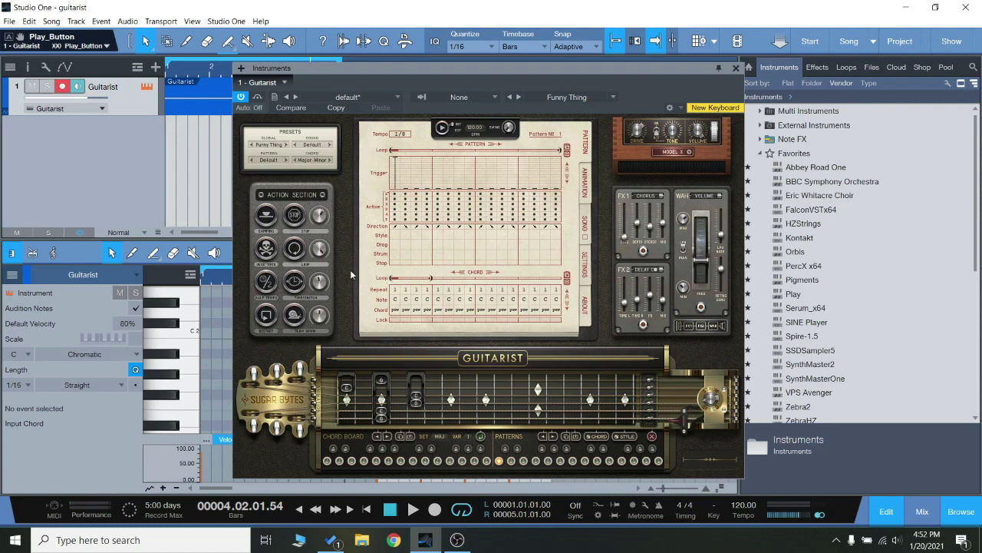
left_click_drag(482, 74, 481, 78)
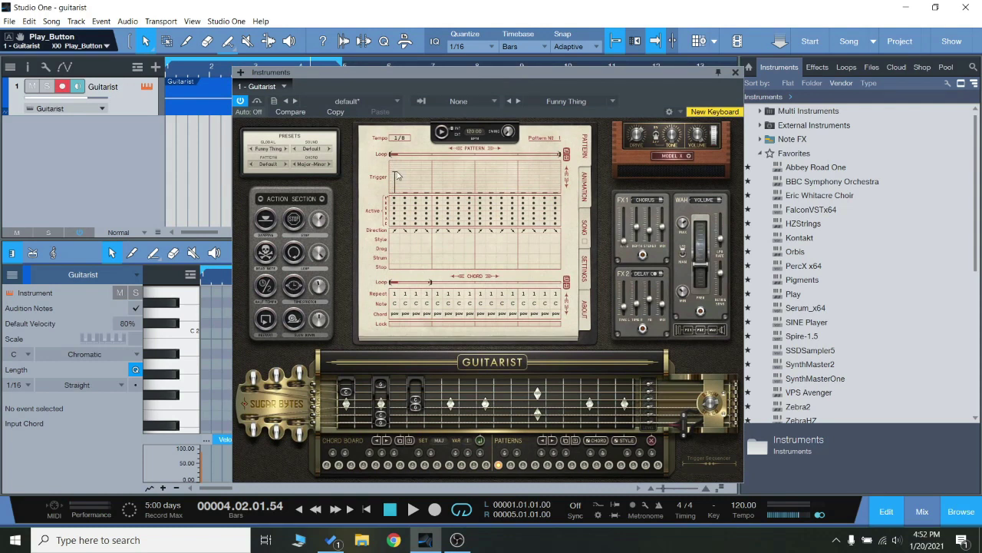
Load the User > 0.Default pattern preset into Guitarist and play the pattern.
left_click(281, 165)
mouse_move(265, 268)
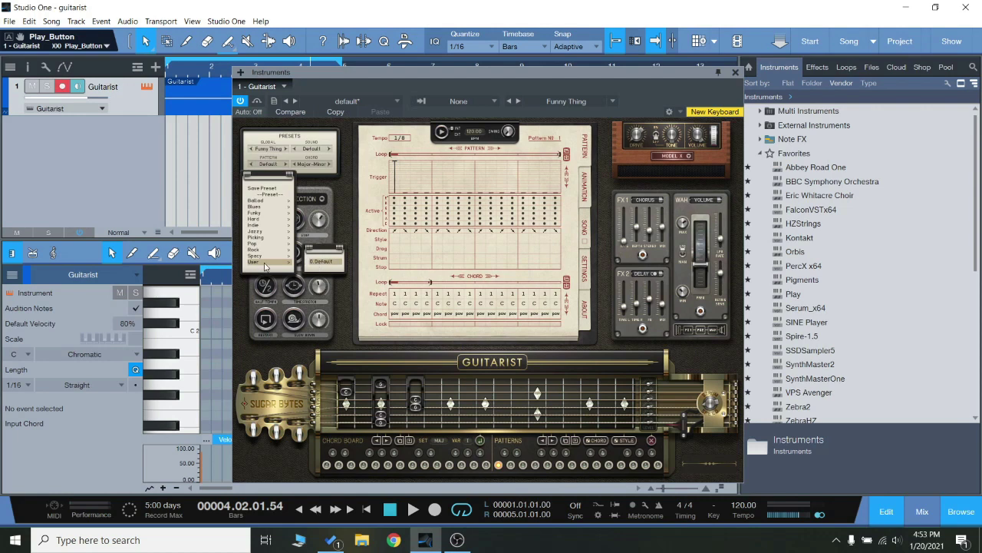
left_click(332, 264)
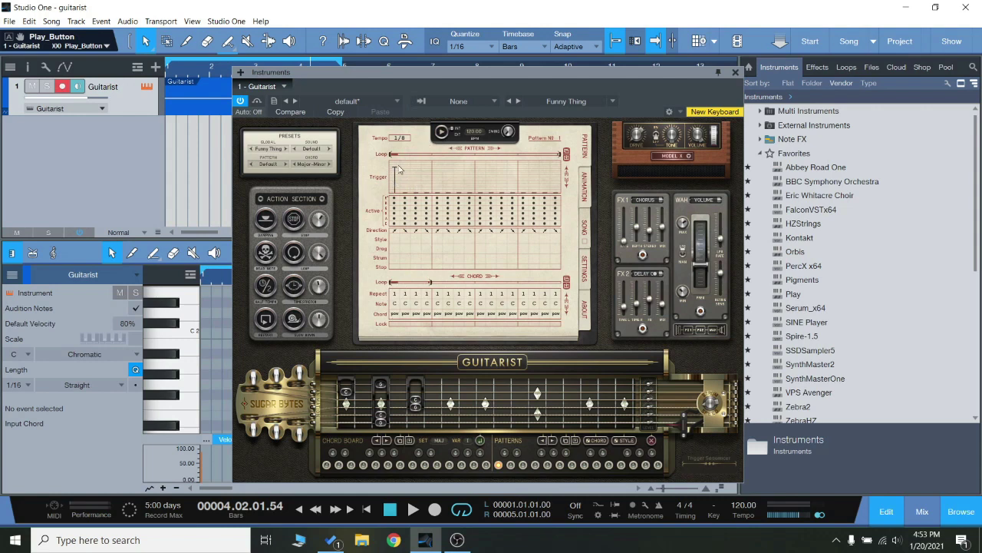
left_click(443, 132)
Close Guitarist and float the note editor, moving it up-left and enlarging it.
left_click(735, 74)
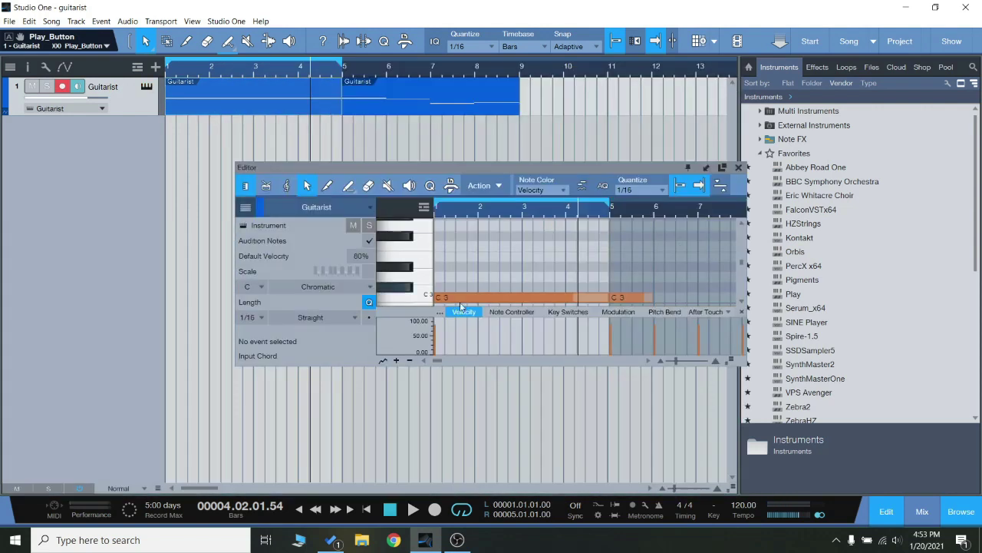
left_click(708, 249)
left_click_drag(469, 168, 444, 124)
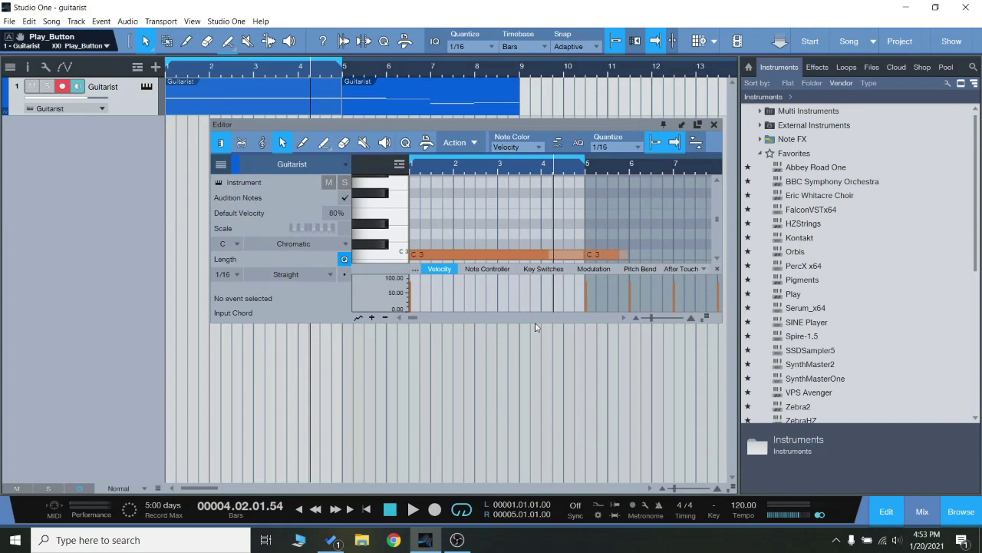
left_click_drag(536, 324, 537, 464)
Scroll the piano roll to audition the C2 note and review the part's notes.
scroll(459, 318, "down", 5)
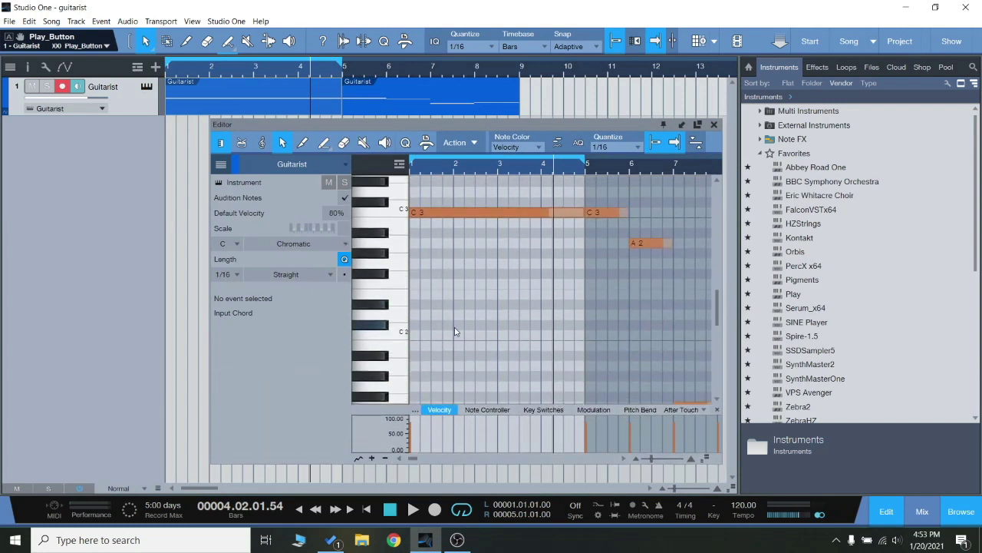
left_click(406, 334)
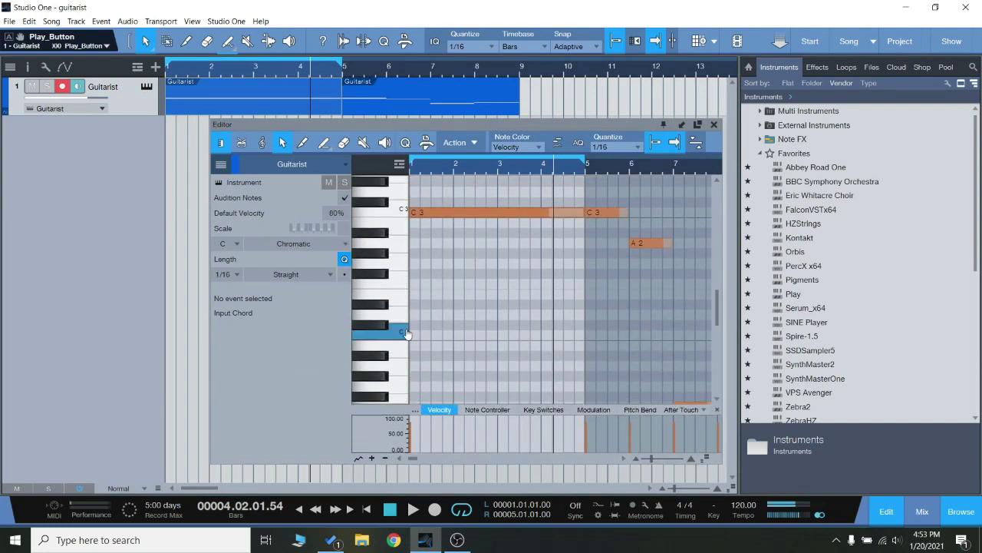
scroll(401, 323, "up", 3)
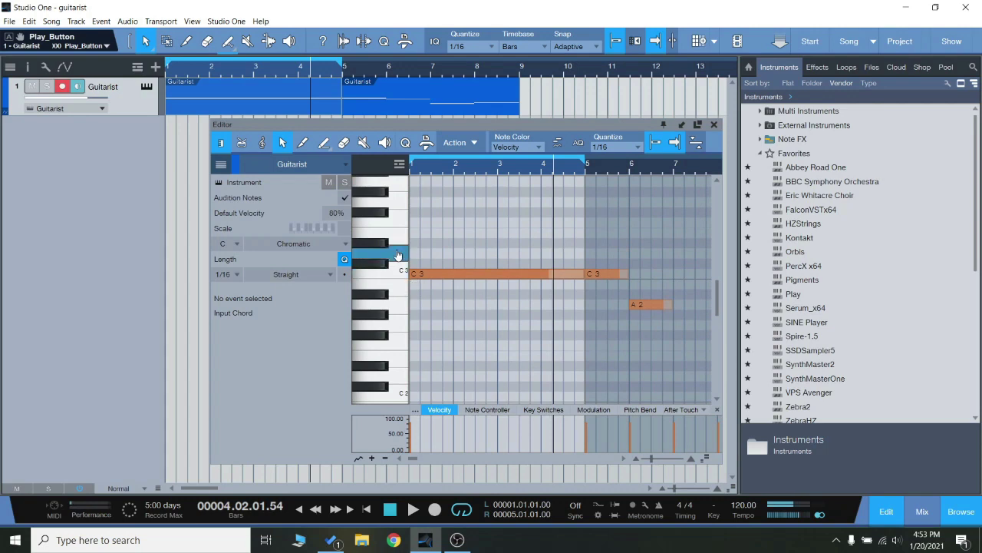
scroll(399, 287, "down", 5)
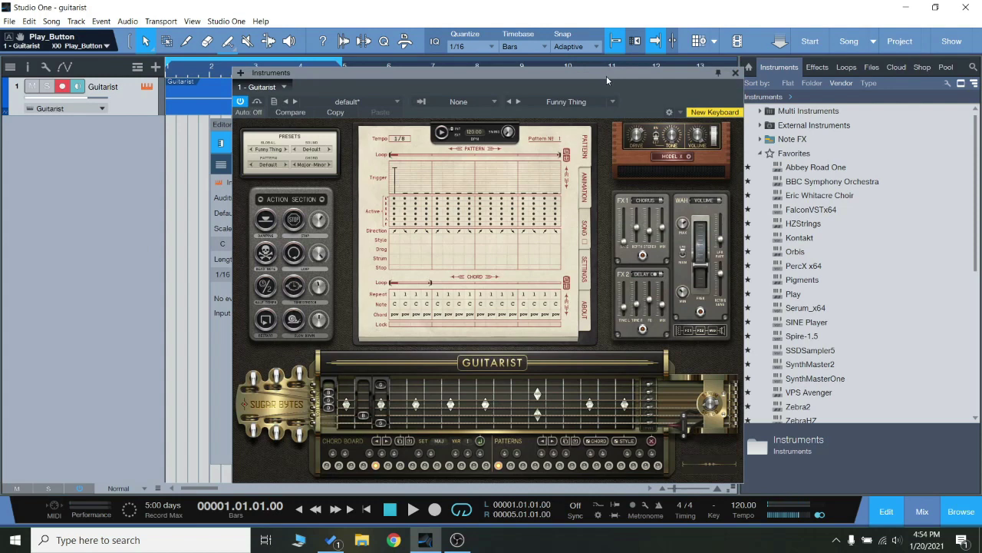
Set a style on the first pattern step and add a Stop-row mark, playing the pattern after each.
left_click_drag(606, 76, 598, 88)
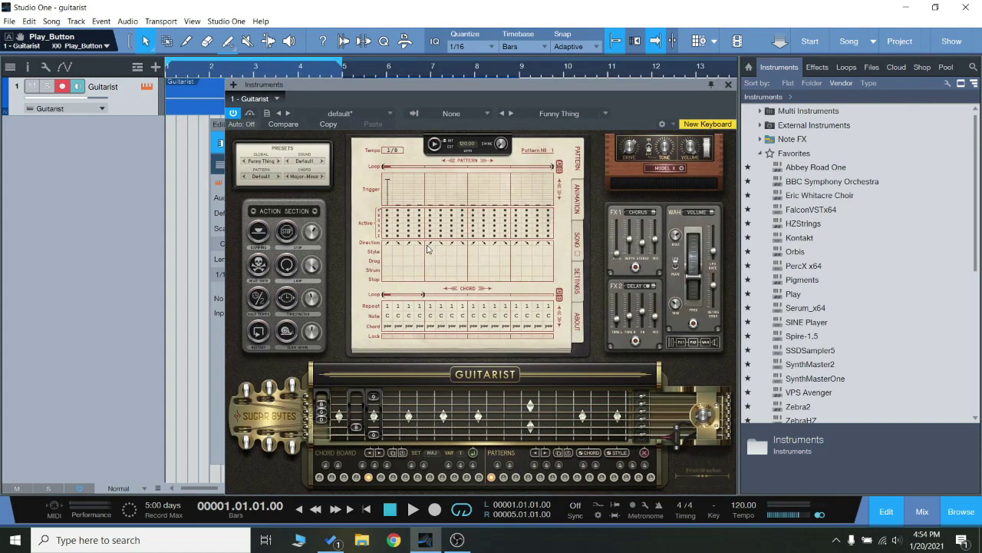
left_click_drag(461, 84, 468, 82)
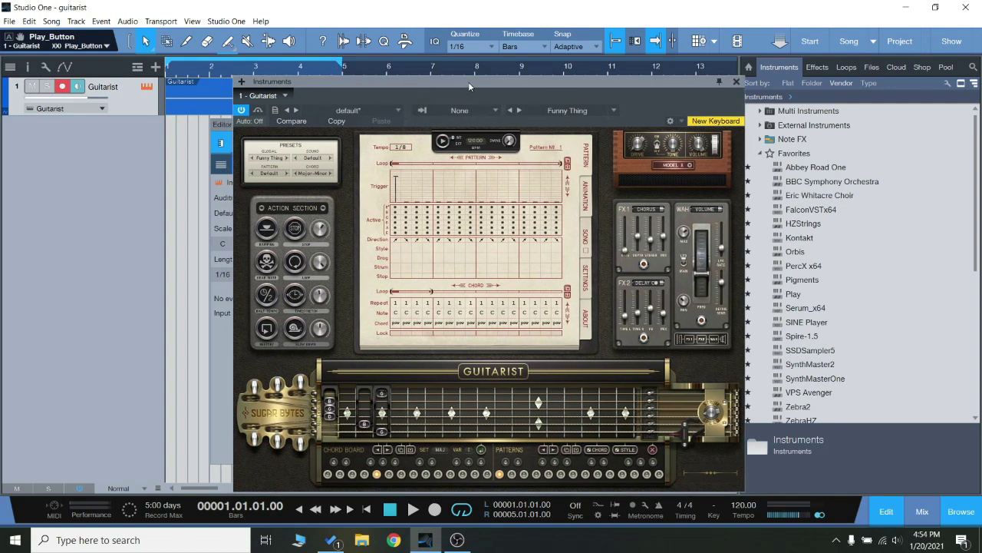
left_click(395, 250)
left_click(443, 141)
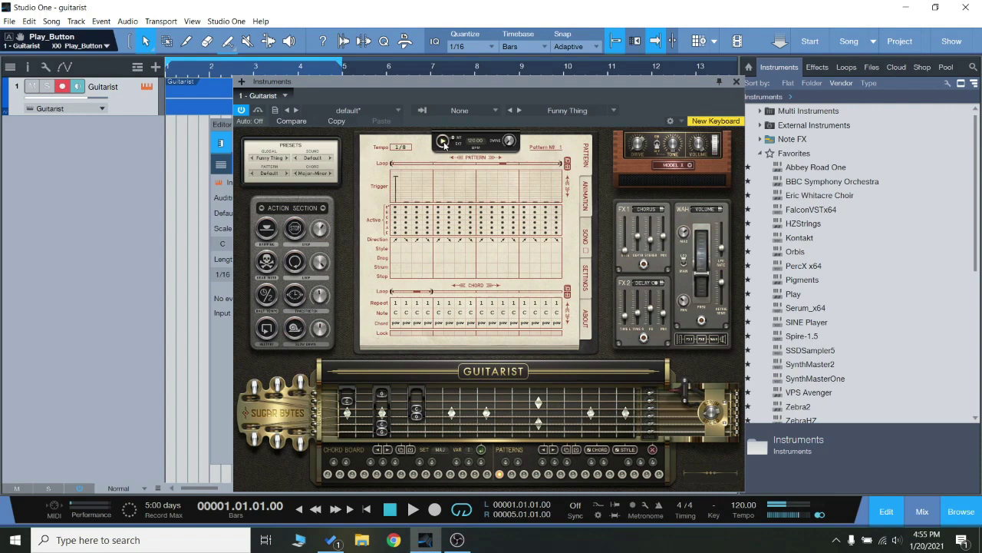
left_click(443, 141)
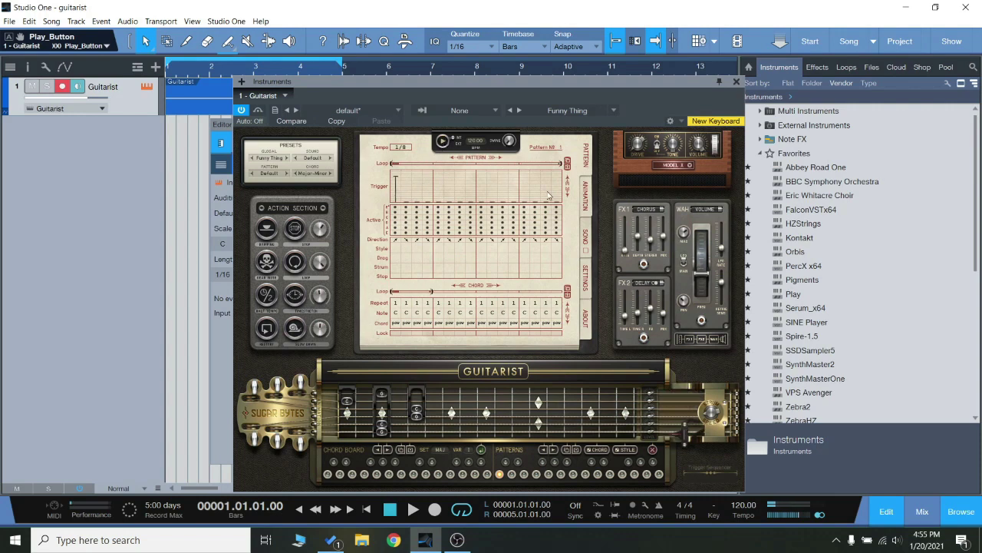
left_click(438, 275)
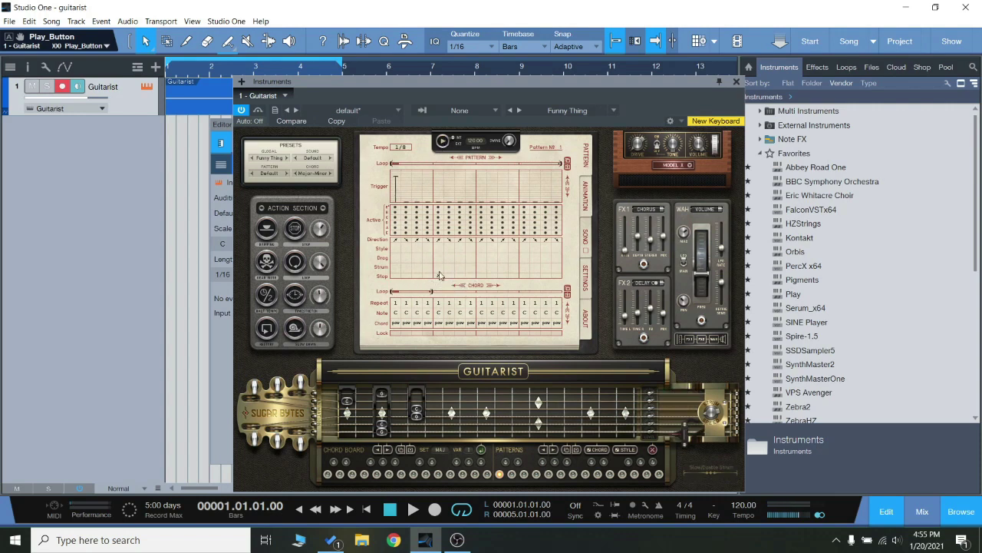
left_click(444, 143)
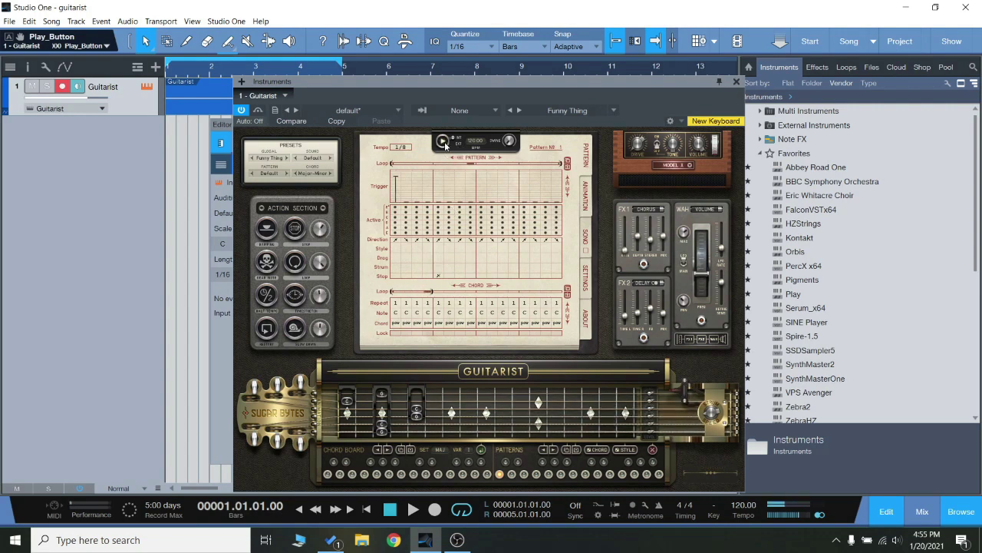
Audition the first step's strum as S1, Slow 2, Slow 3 and Double in turn.
left_click(394, 268)
left_click(420, 265)
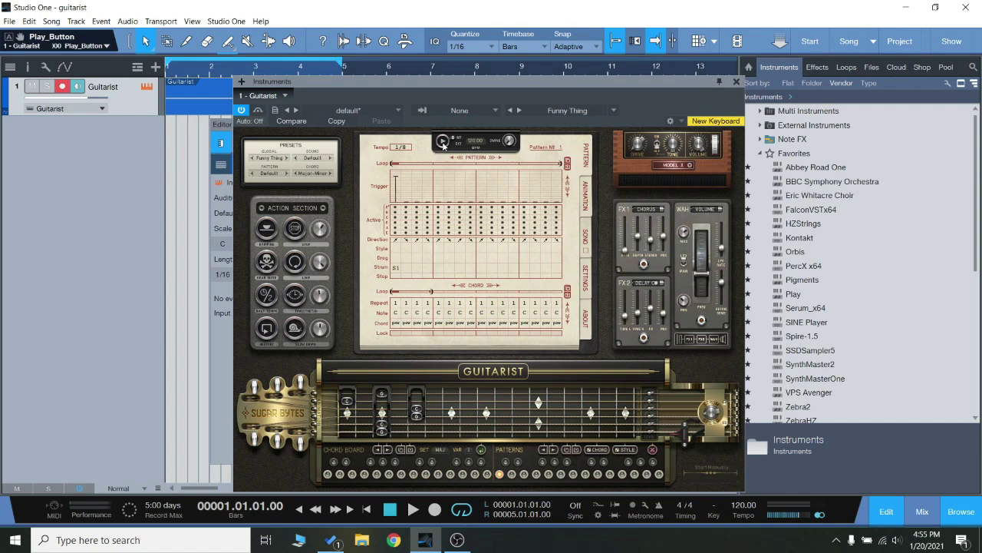
left_click(444, 142)
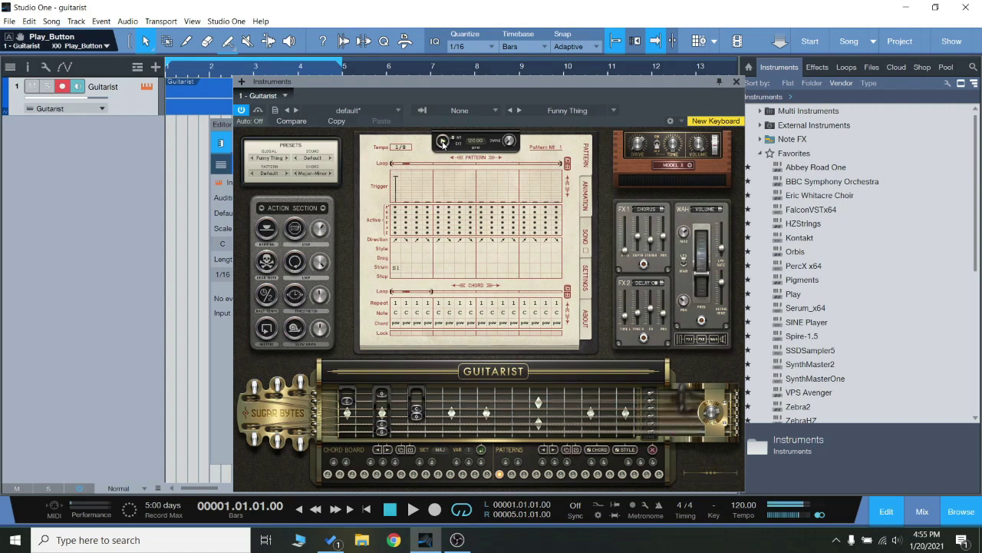
left_click(396, 269)
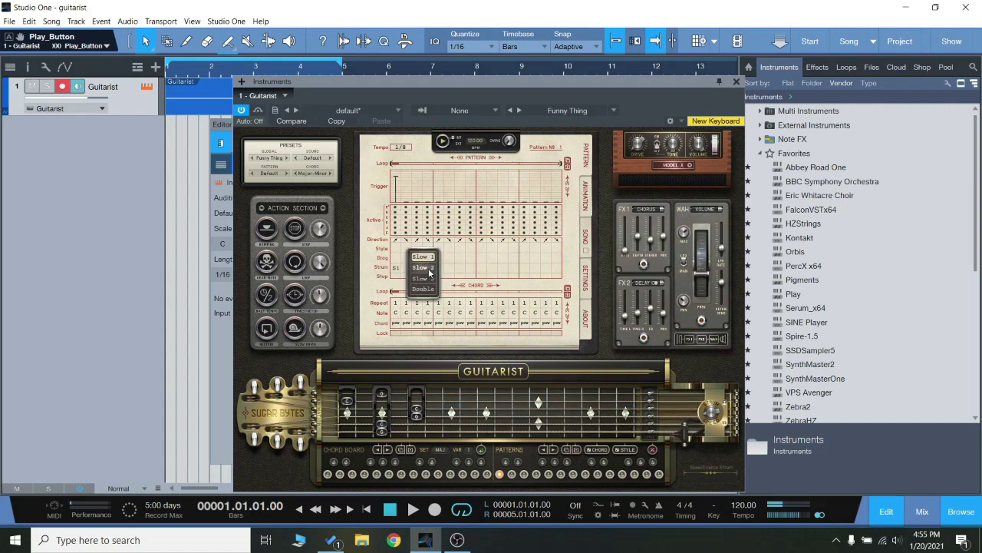
left_click(430, 267)
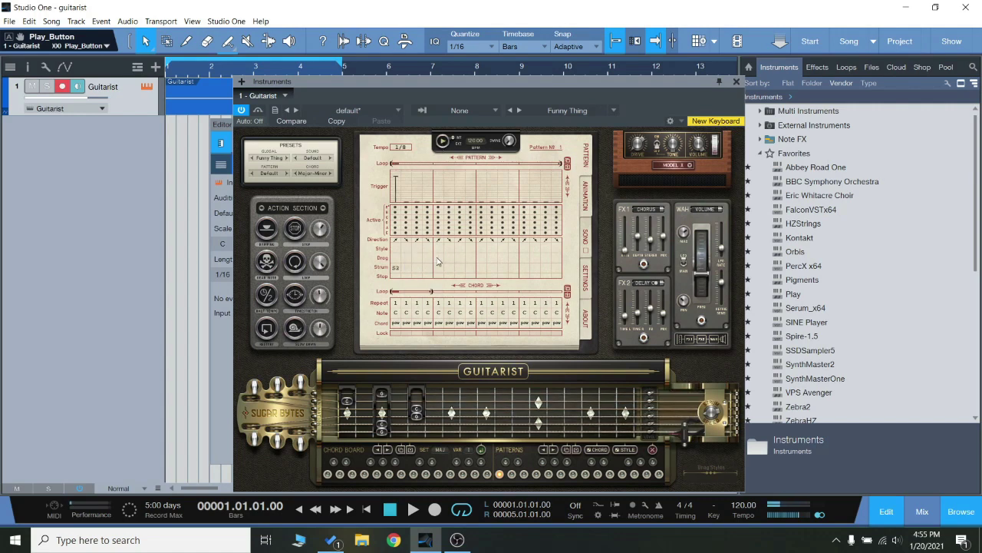
left_click(444, 143)
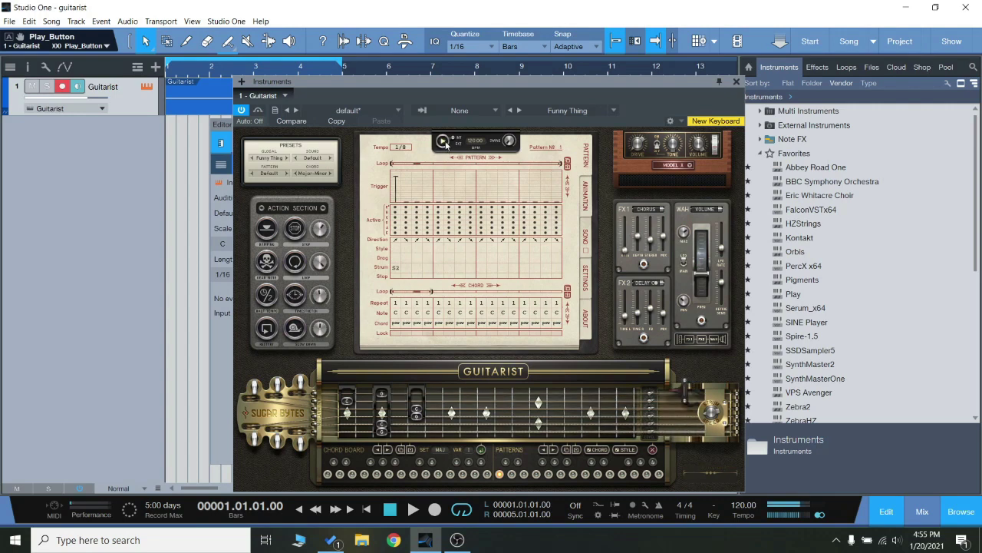
left_click(396, 268)
left_click(426, 277)
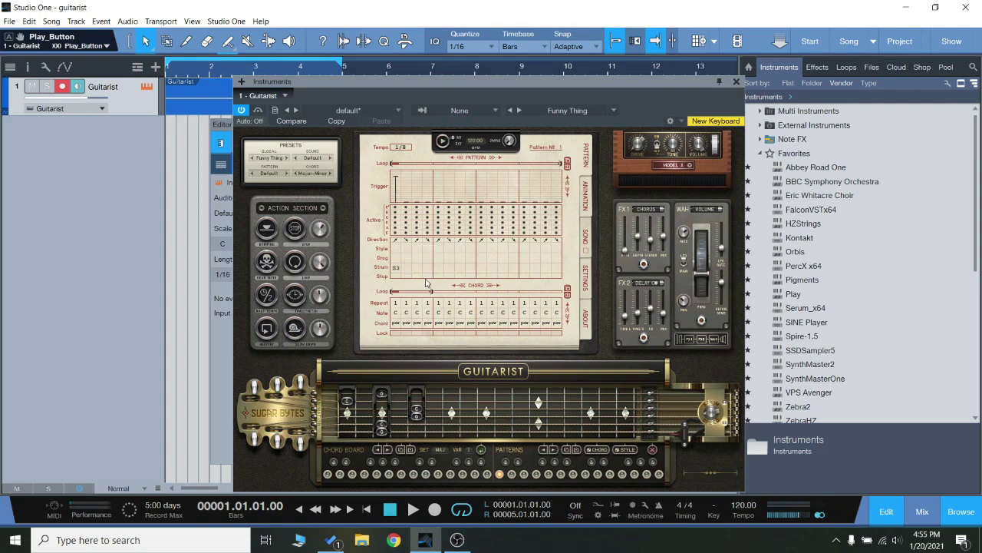
left_click(443, 142)
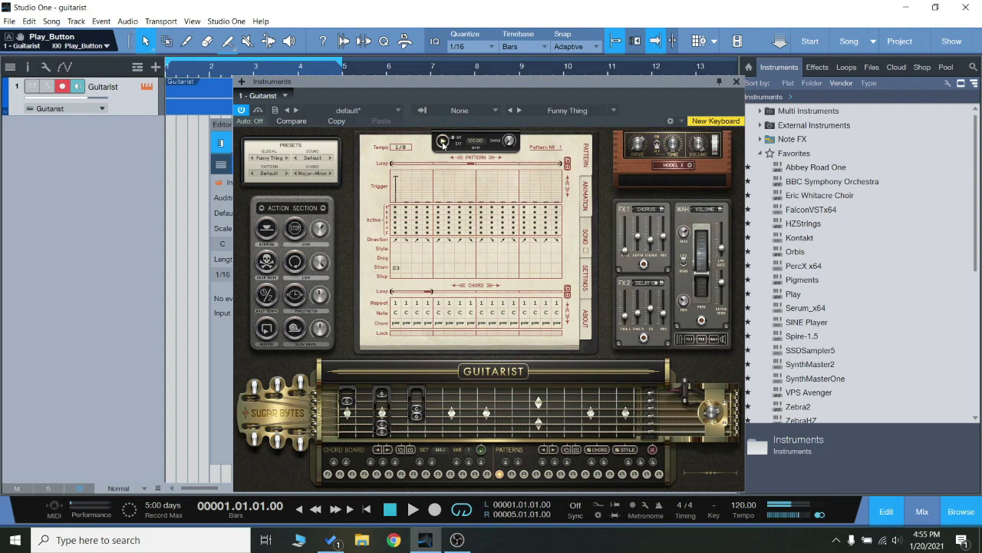
left_click(397, 268)
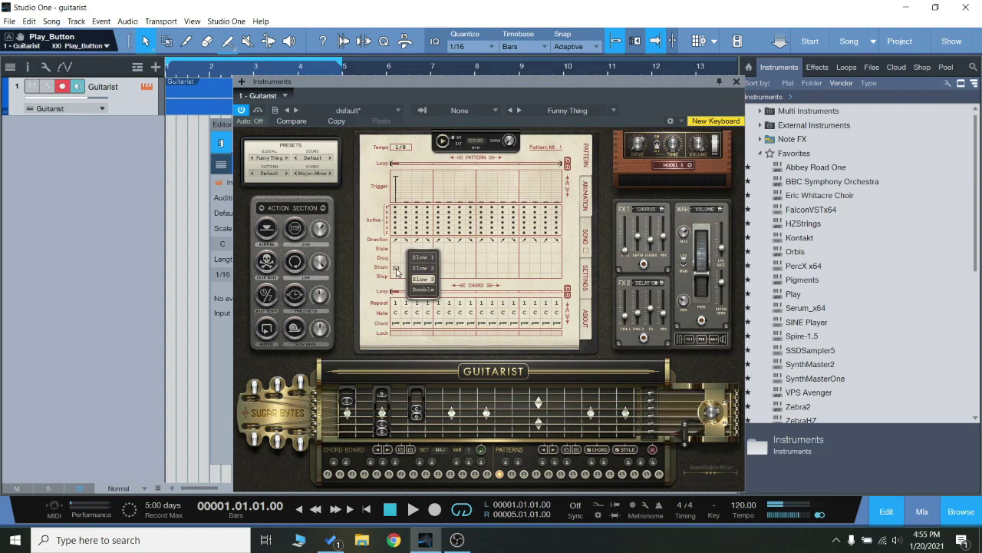
left_click(424, 283)
left_click(443, 142)
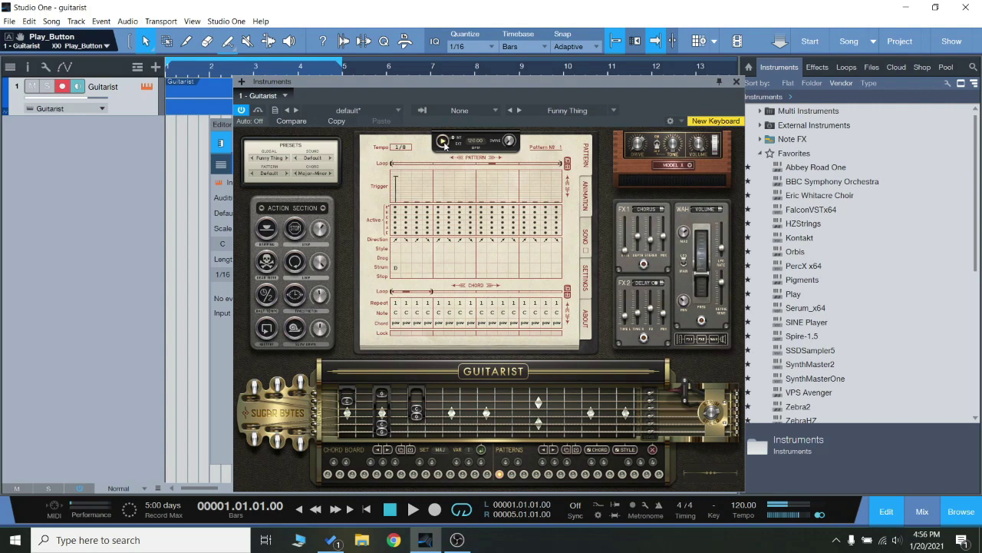
Set the first step back to Slow 1 with a curved drag and play it.
left_click(397, 268)
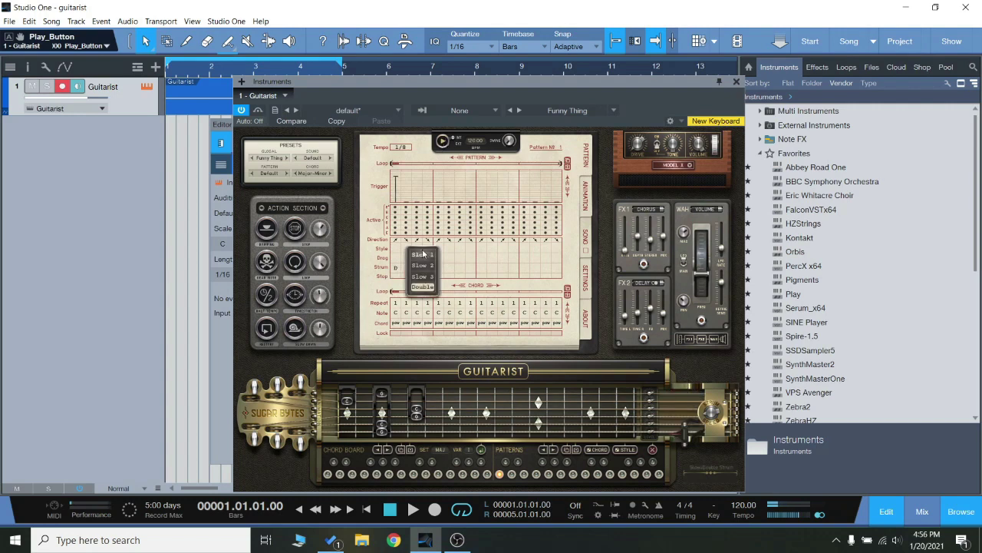
left_click(423, 254)
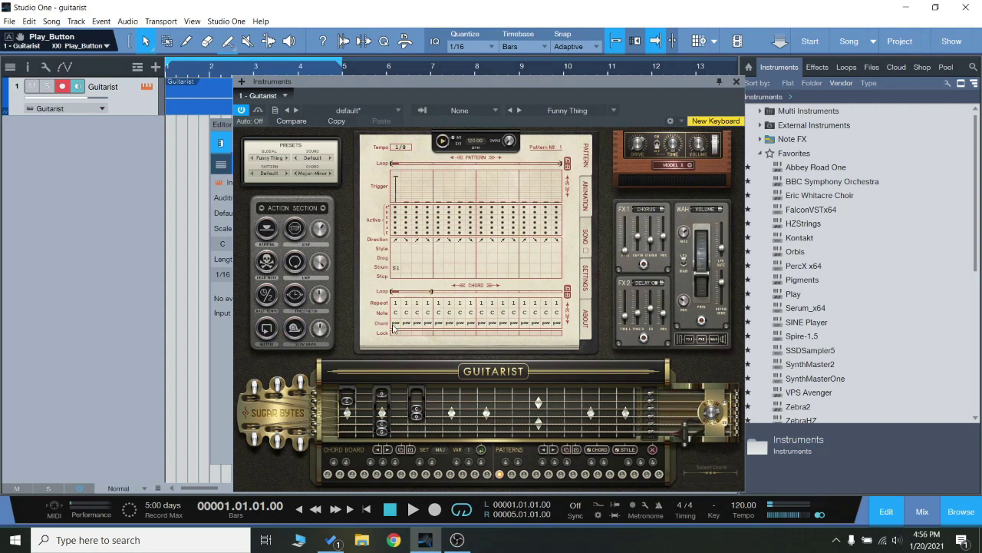
left_click(400, 258)
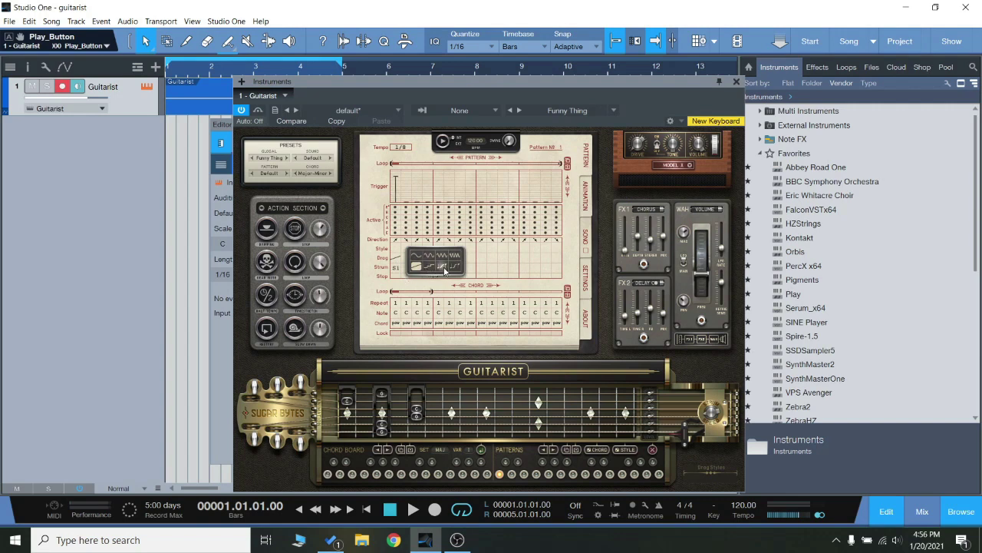
left_click(443, 267)
left_click(444, 141)
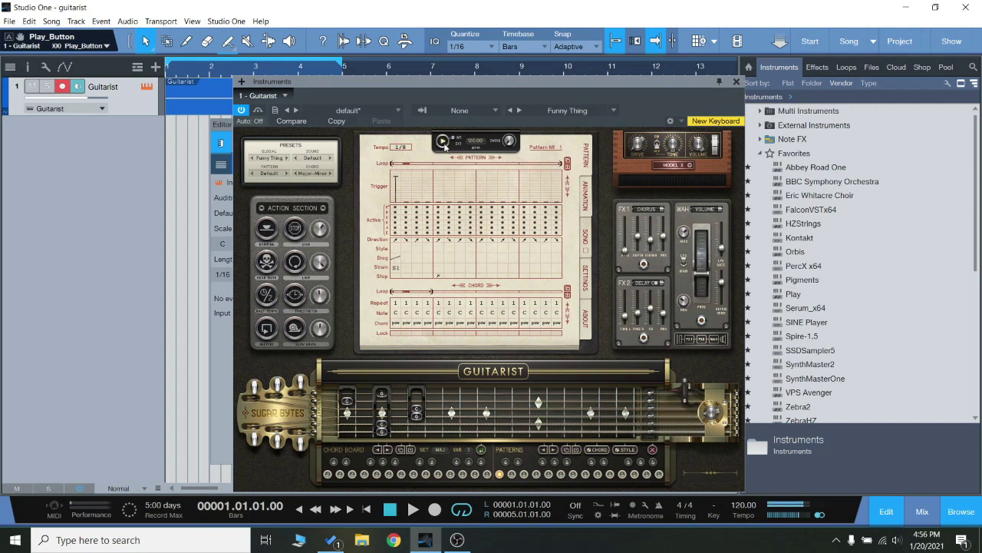
Add trigger hits across the pattern, style marks on three middle steps, and an S1 strum.
left_click(416, 191)
left_click(438, 178)
left_click(449, 178)
left_click(467, 192)
left_click(460, 182)
left_click_drag(437, 247, 461, 248)
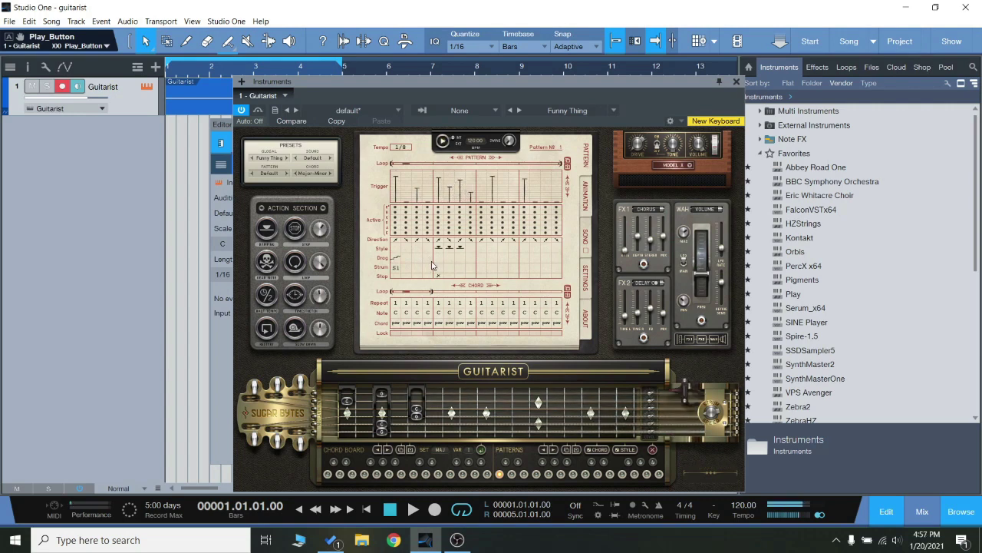
left_click(395, 266)
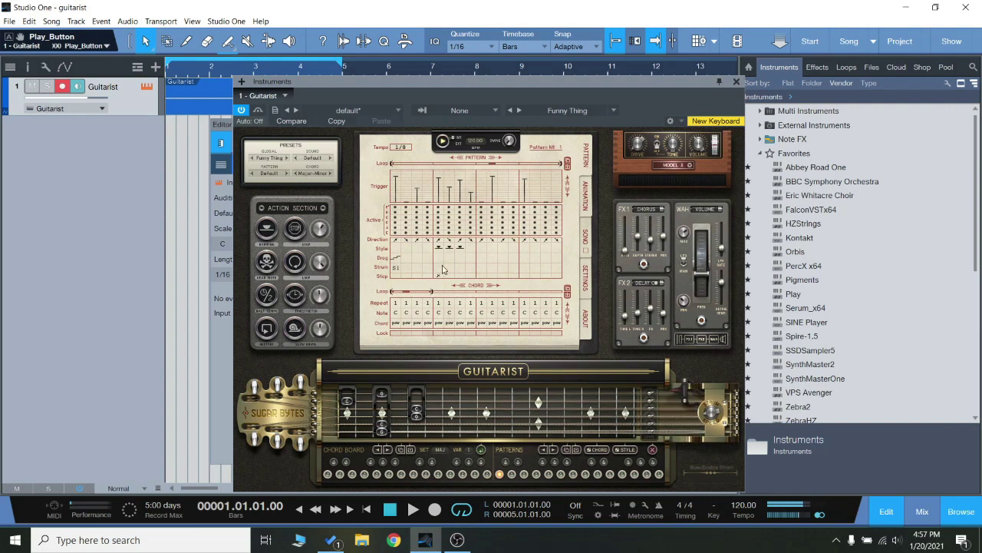
left_click(493, 196)
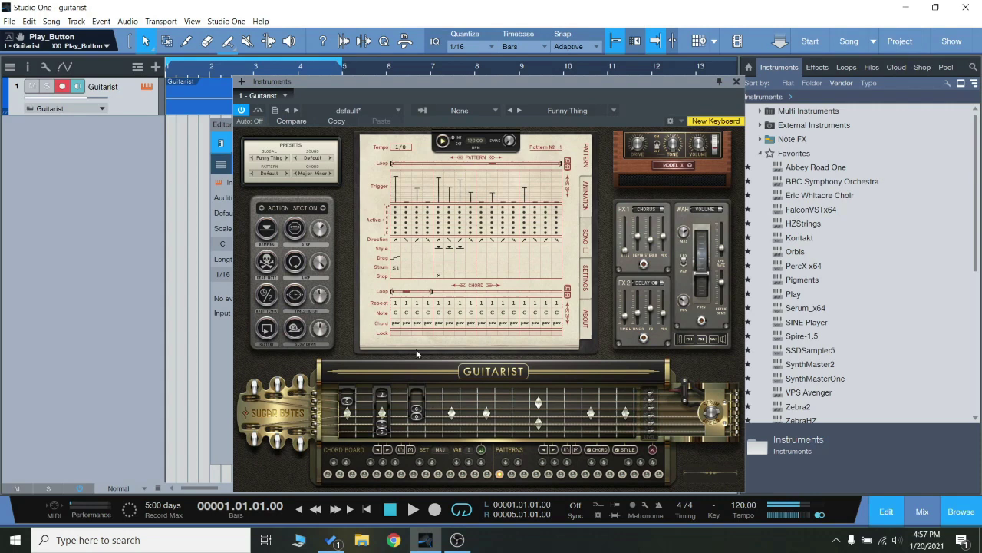
Assign chord 1 to the first step's Chord cell and play the pattern.
left_click(394, 327)
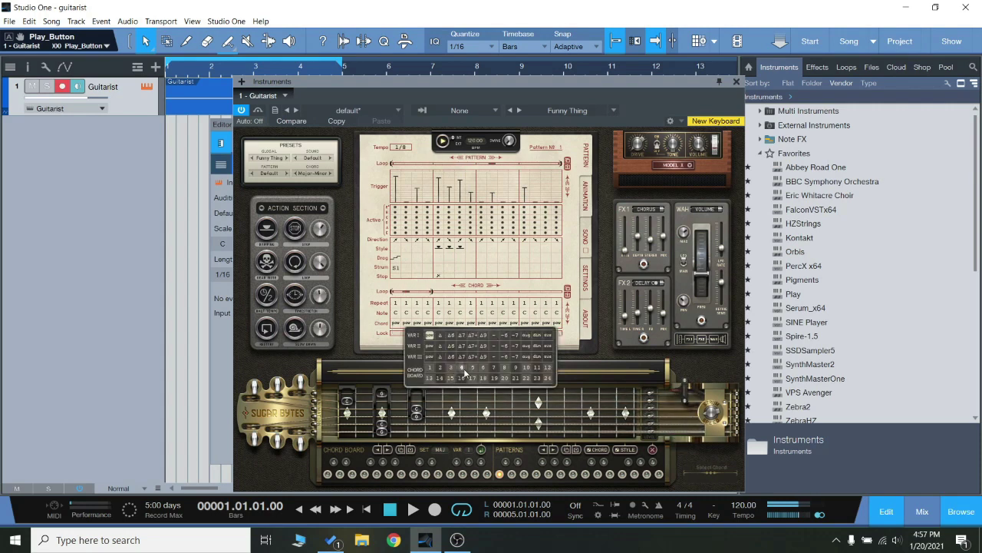
left_click(462, 369)
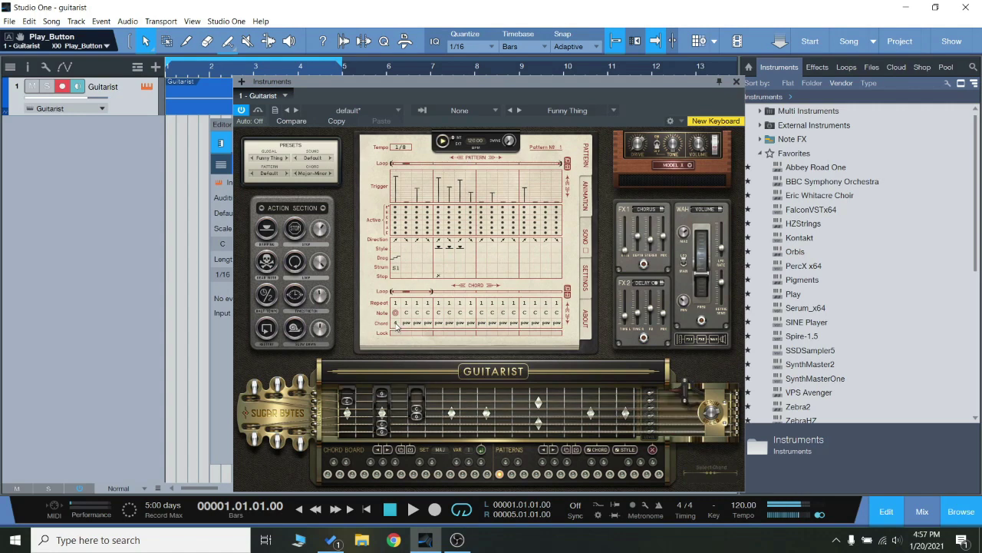
left_click(406, 323)
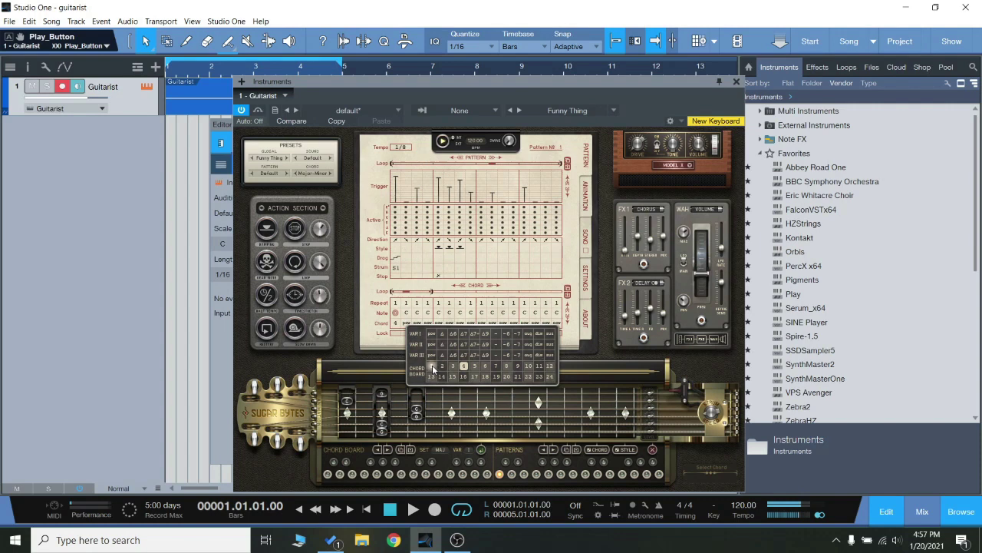
left_click(433, 367)
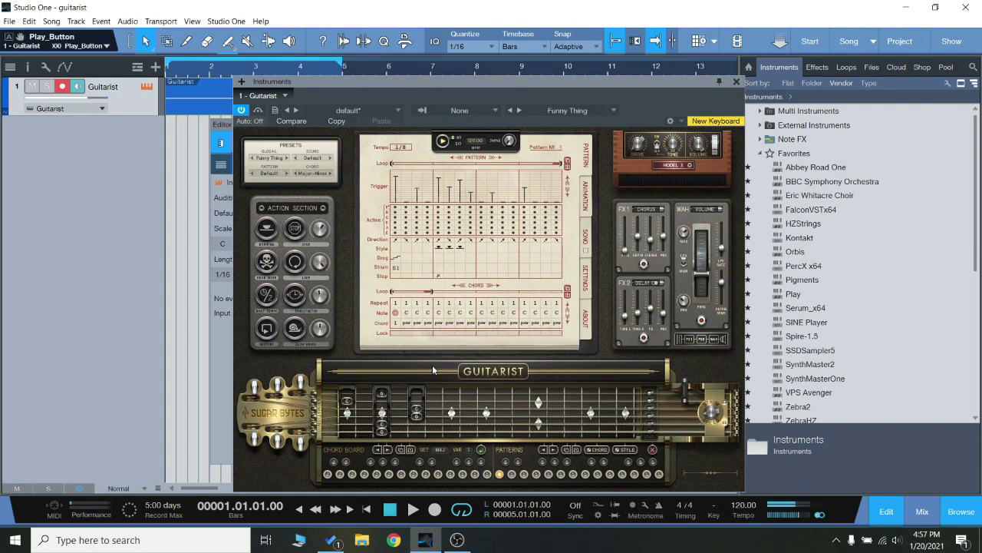
left_click(442, 141)
Switch Guitarist to the Song page, then to the six-string Animation grid.
left_click(583, 241)
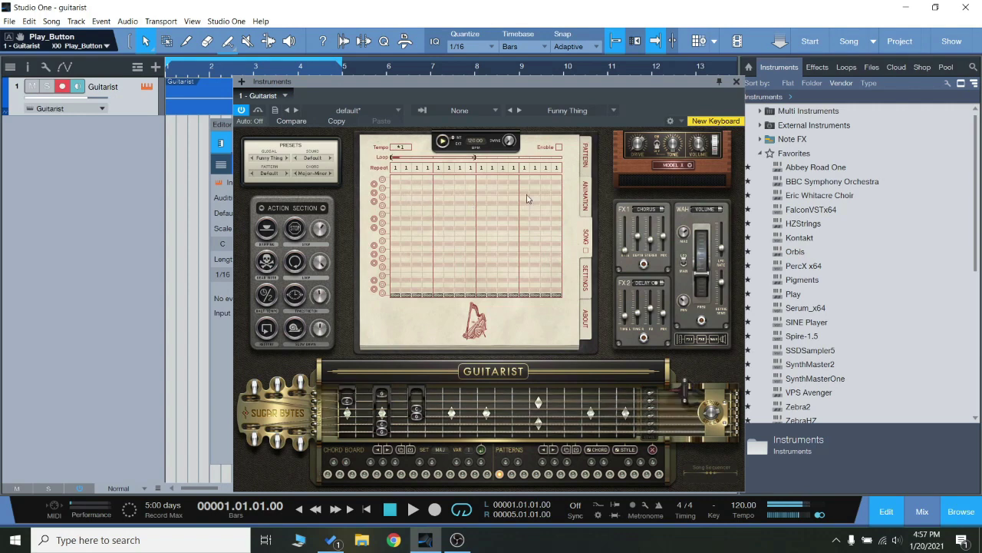
left_click(418, 205)
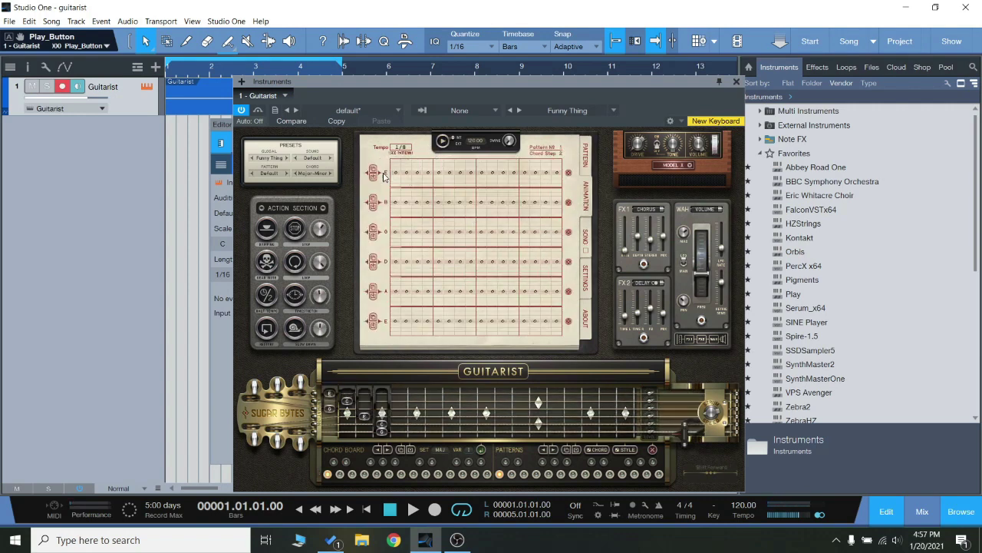
left_click_drag(414, 85, 404, 84)
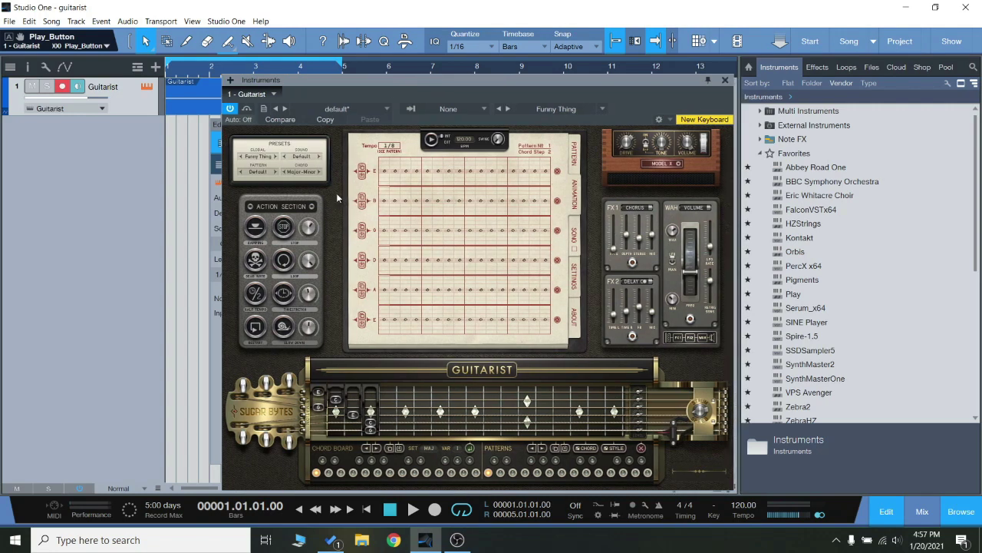
Load the Indie > Gimme 8 factory preset, return to the Pattern page and start playback.
left_click(268, 158)
mouse_move(259, 218)
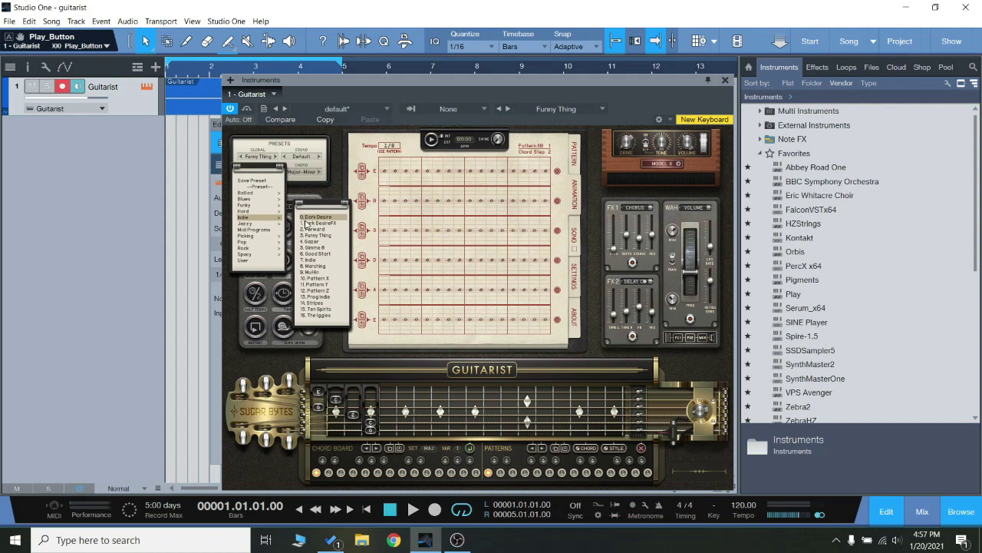
left_click(314, 248)
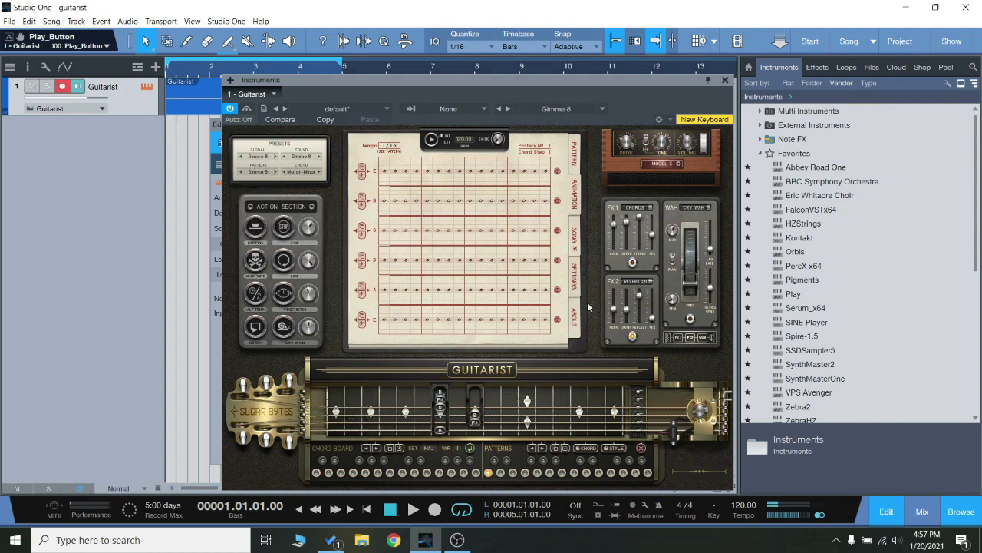
left_click(575, 161)
key("space")
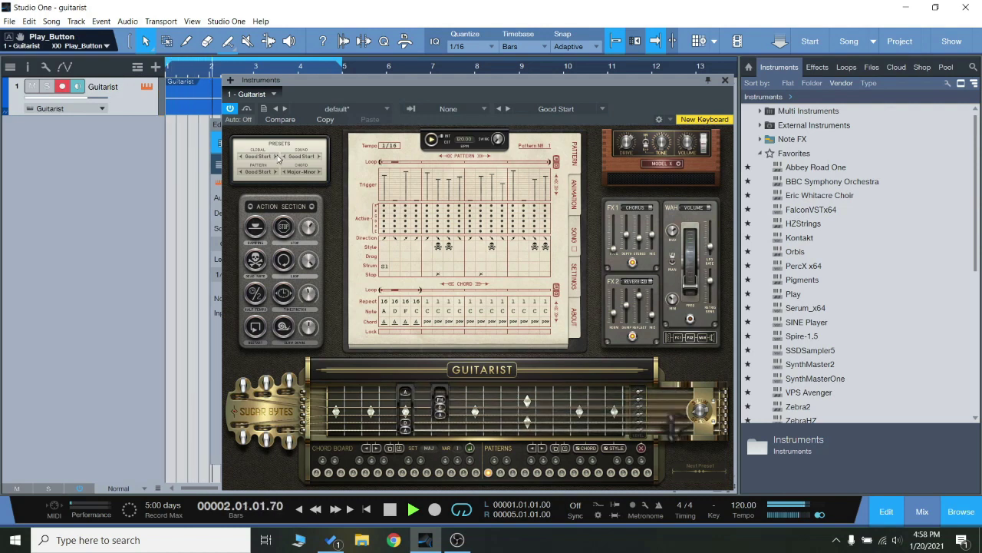
Step through the Indie, Marching and Muffin presets with the next arrow during playback.
left_click(277, 157)
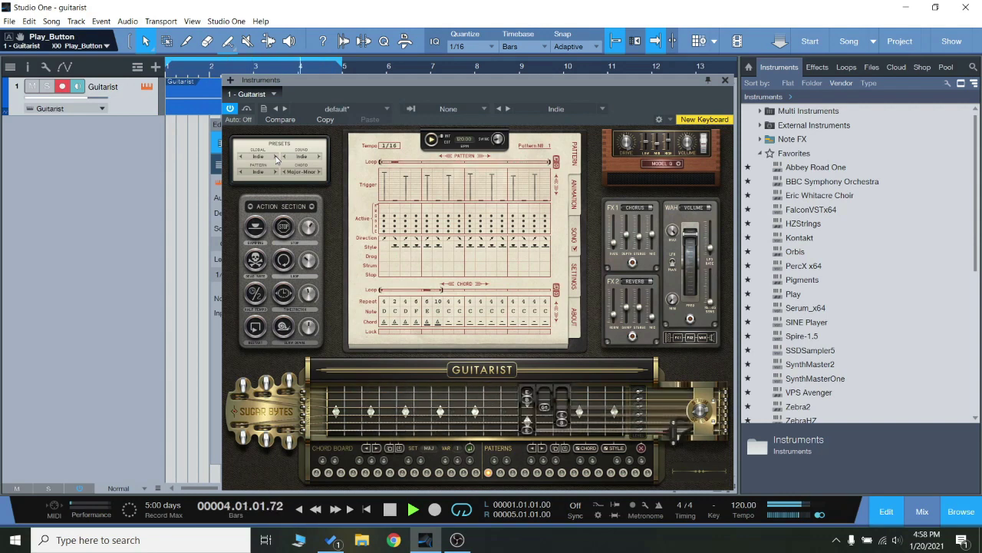
left_click(276, 156)
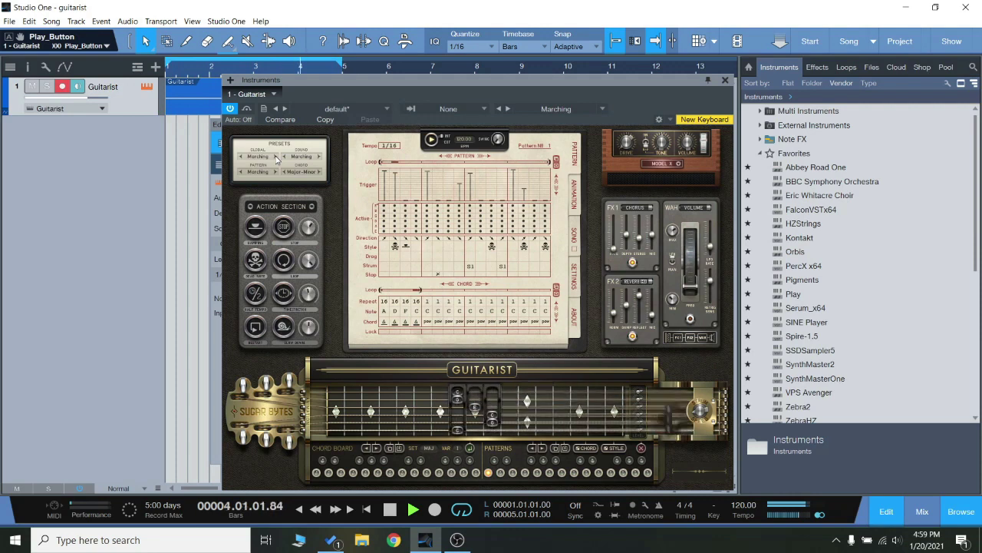
left_click(277, 156)
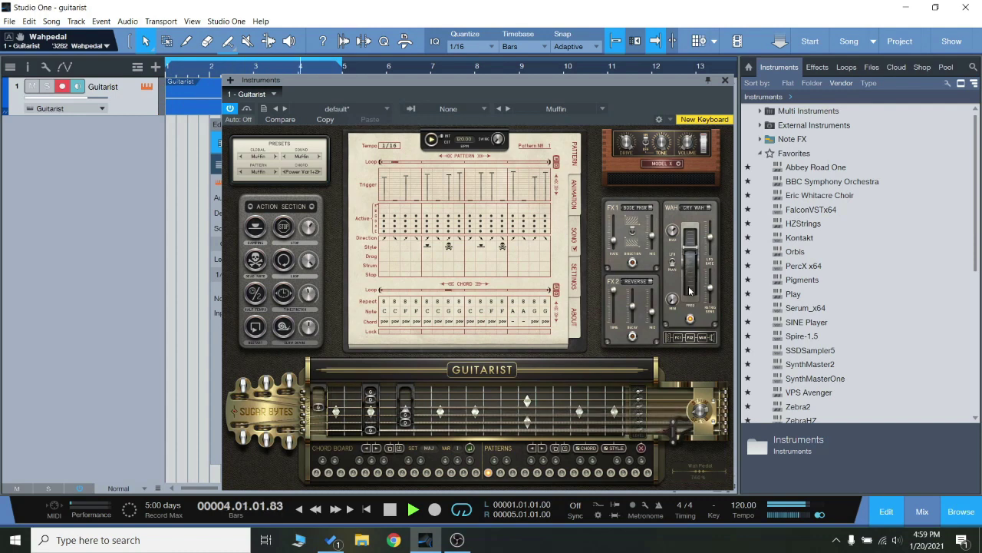
Pull the wah level fully down, then audition the Ten Spirits and The Iggies presets.
left_click_drag(687, 274, 696, 300)
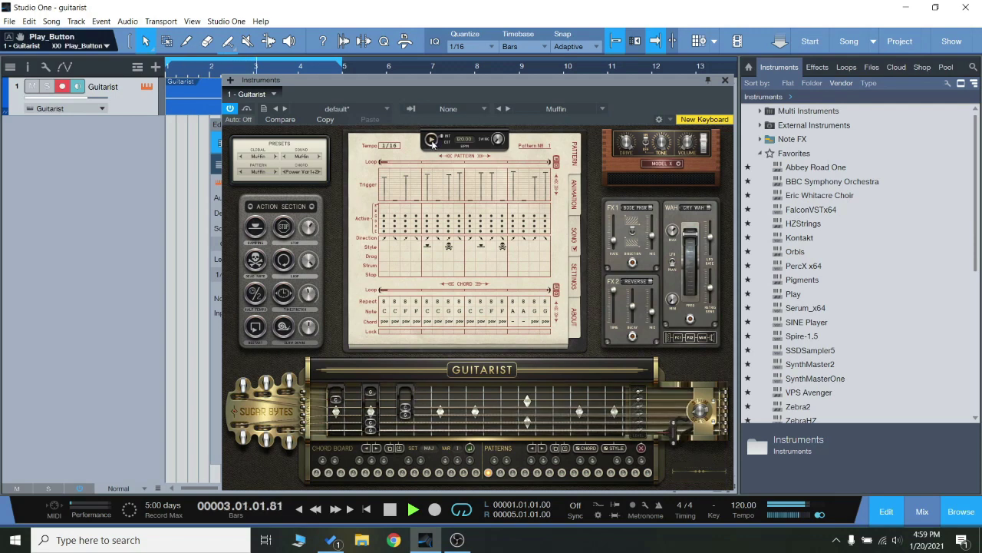
left_click(277, 157)
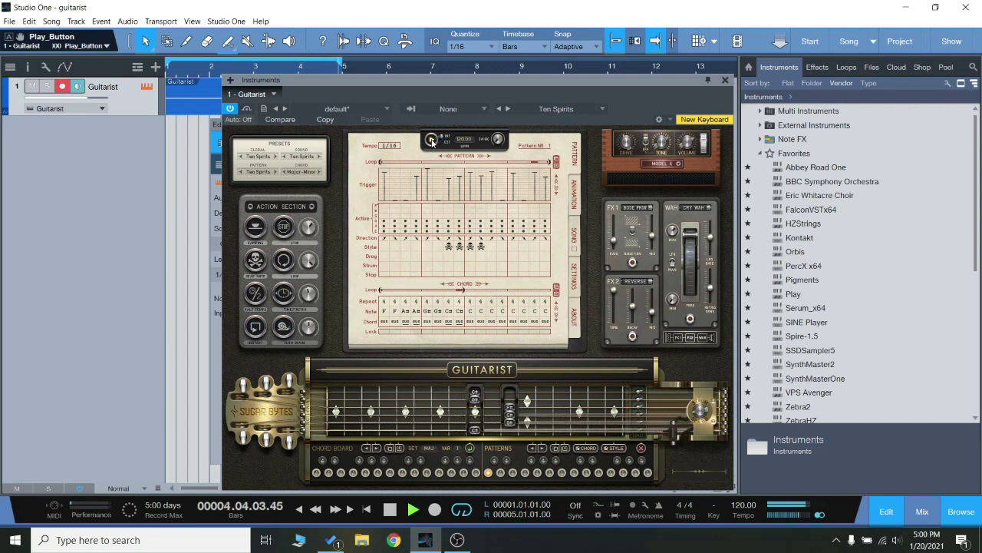
left_click(276, 157)
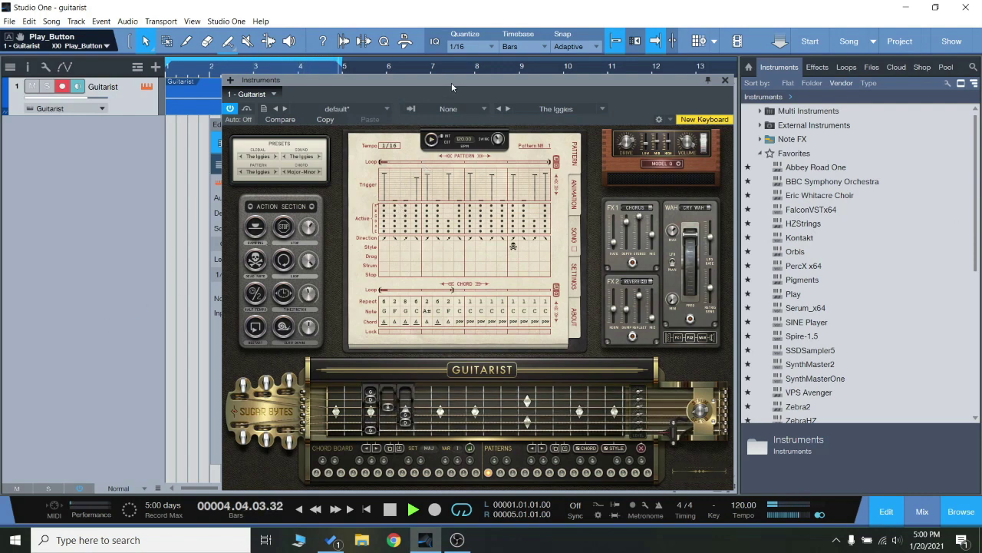
left_click_drag(452, 82, 447, 79)
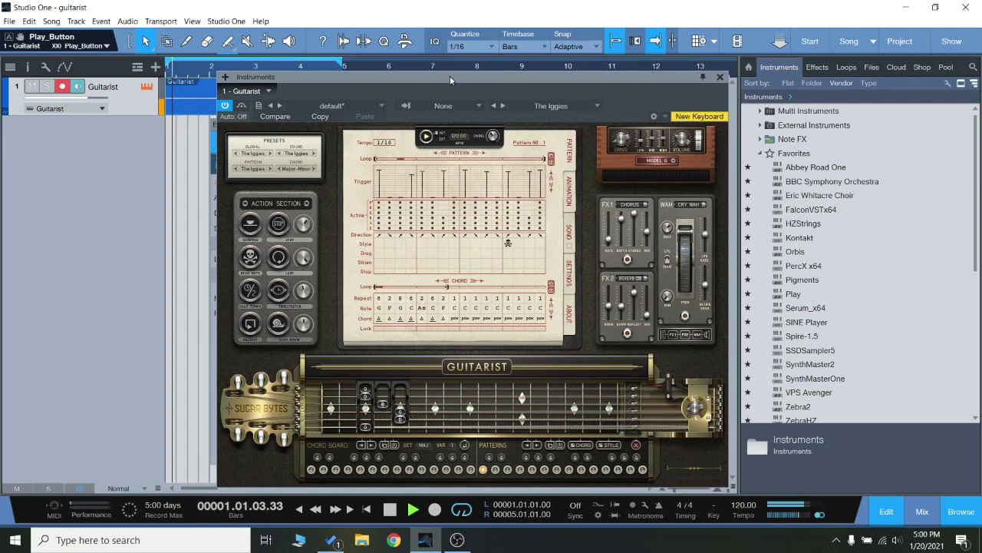
Stop playback, return to the start and close the Guitarist window.
left_click(388, 511)
left_click(299, 511)
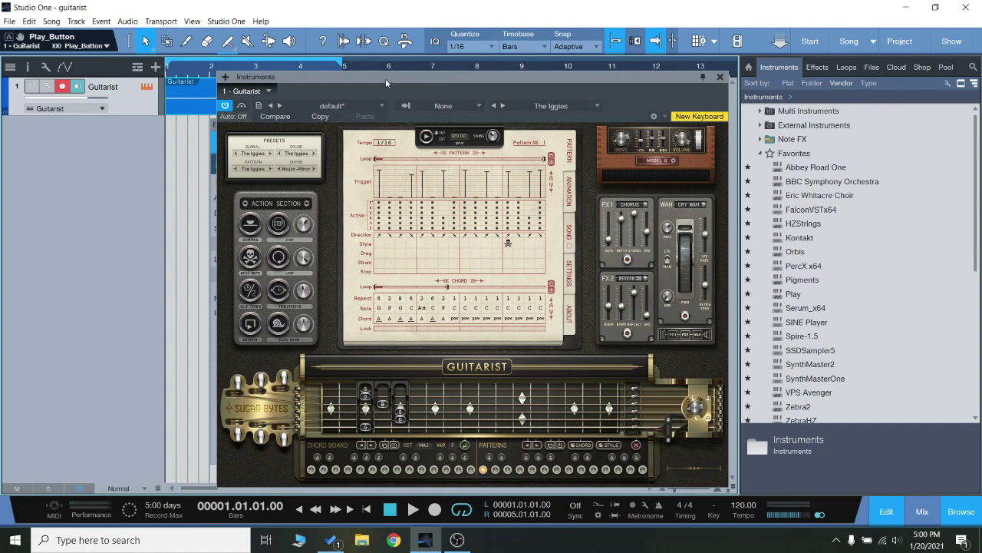
left_click_drag(396, 75, 403, 77)
left_click(716, 77)
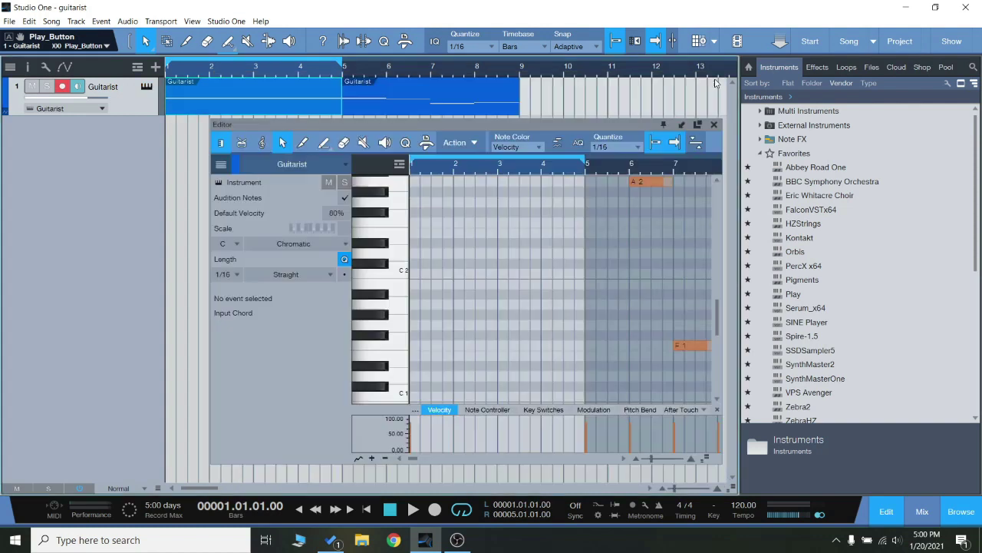
Play the C3, A2, G1 and F1 chord notes from bar 5 in the piano roll, then stop.
left_click(342, 70)
left_click_drag(492, 124, 390, 126)
scroll(545, 263, "up", 3)
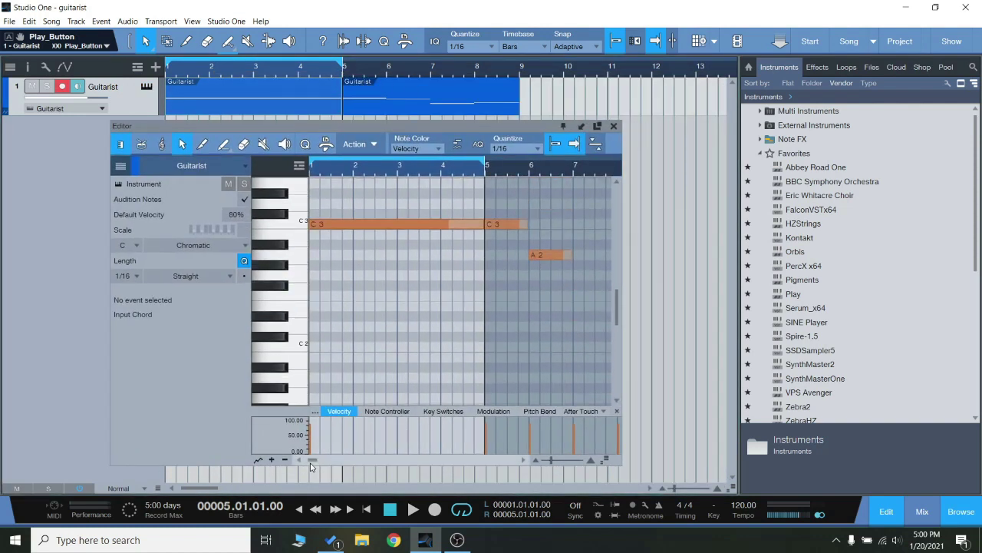
left_click_drag(312, 459, 317, 460)
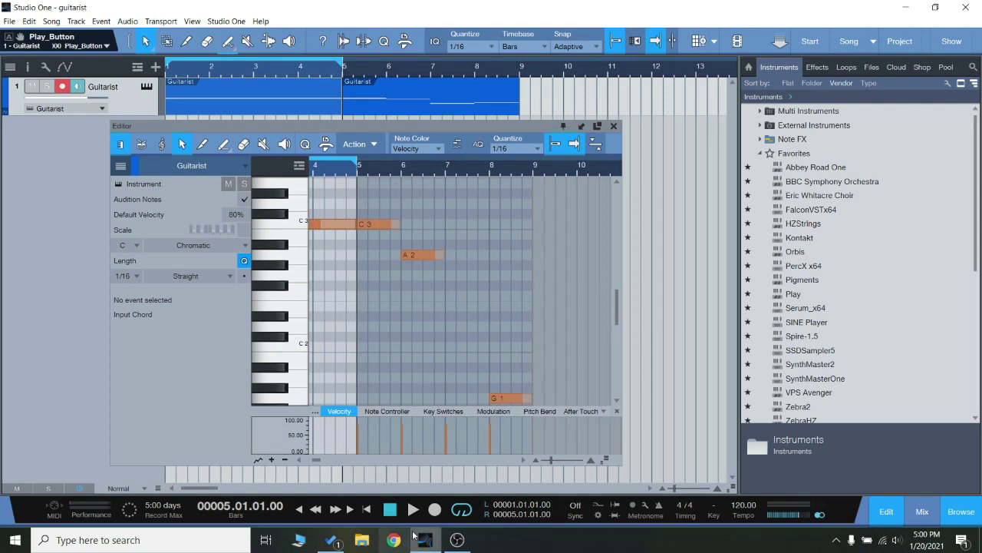
left_click(412, 509)
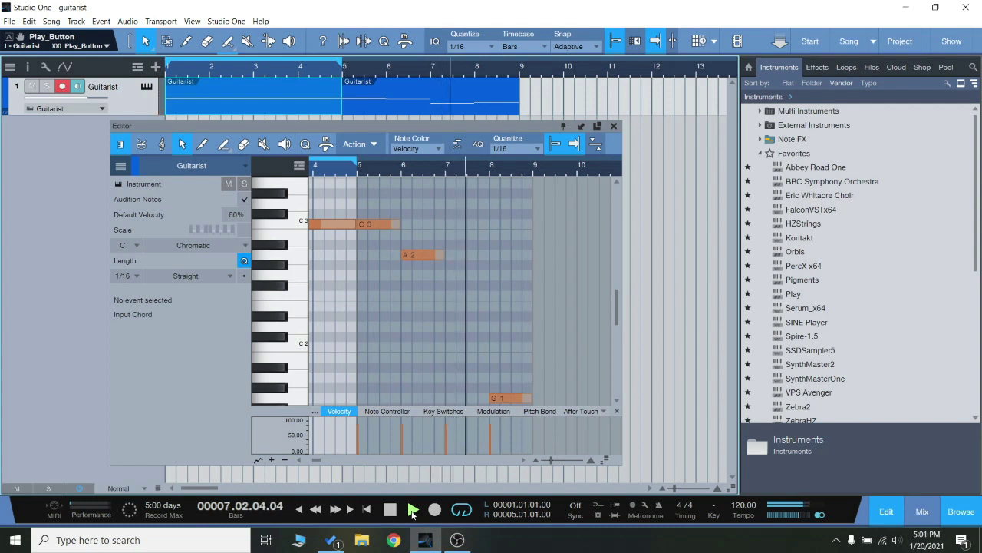
scroll(425, 375, "down", 2)
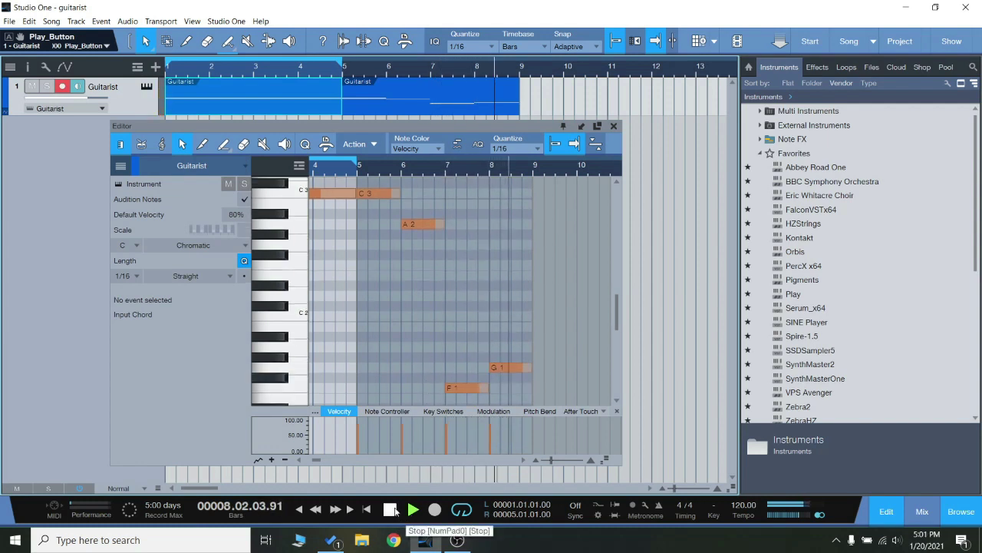
left_click(392, 509)
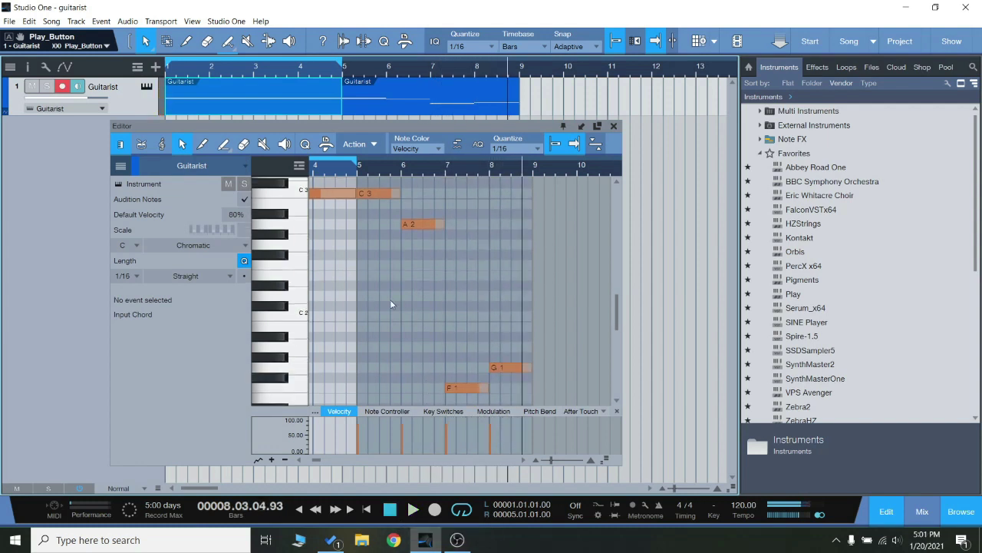
Close the piano roll, reopen Guitarist showing The Iggies preset, and position its window.
left_click(614, 126)
left_click(147, 88)
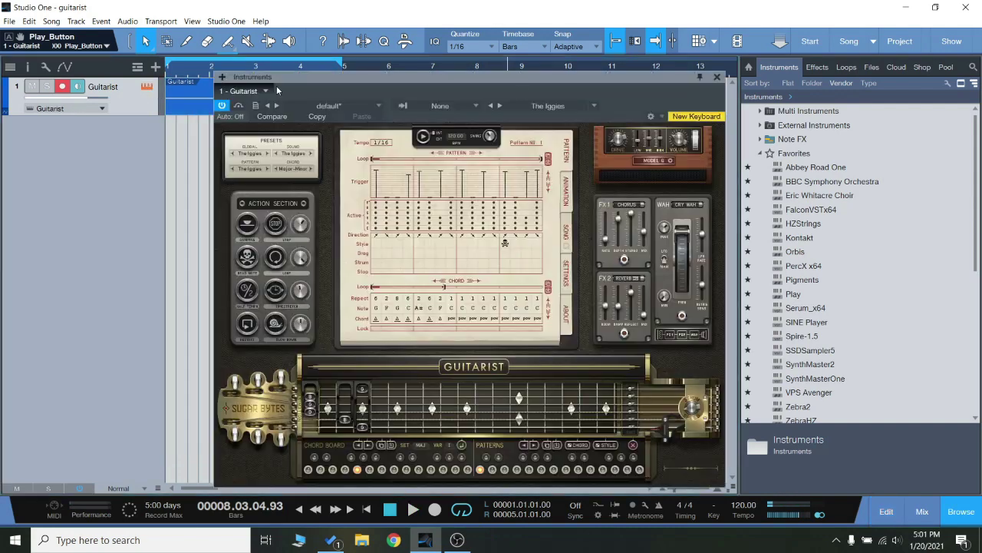
left_click_drag(514, 80, 508, 76)
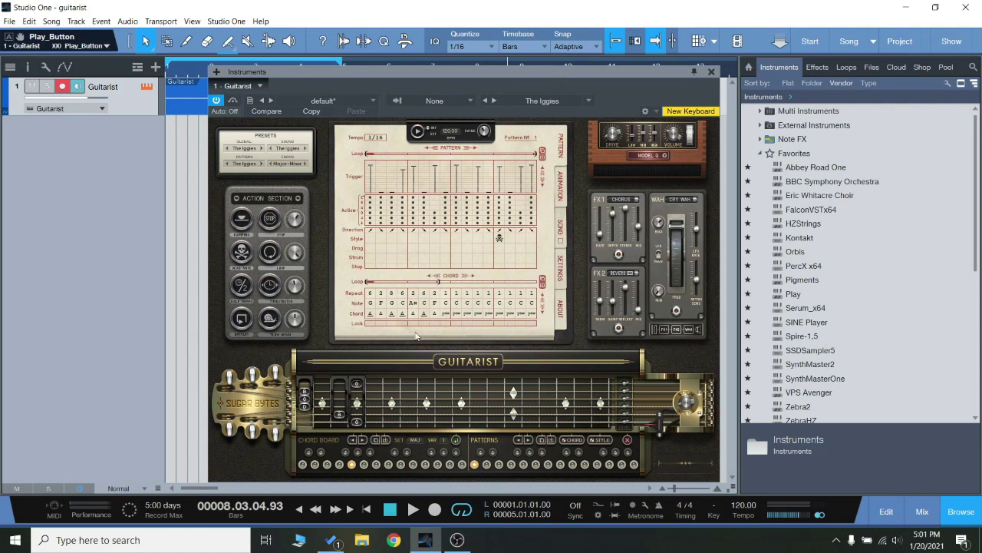
left_click_drag(526, 71, 490, 73)
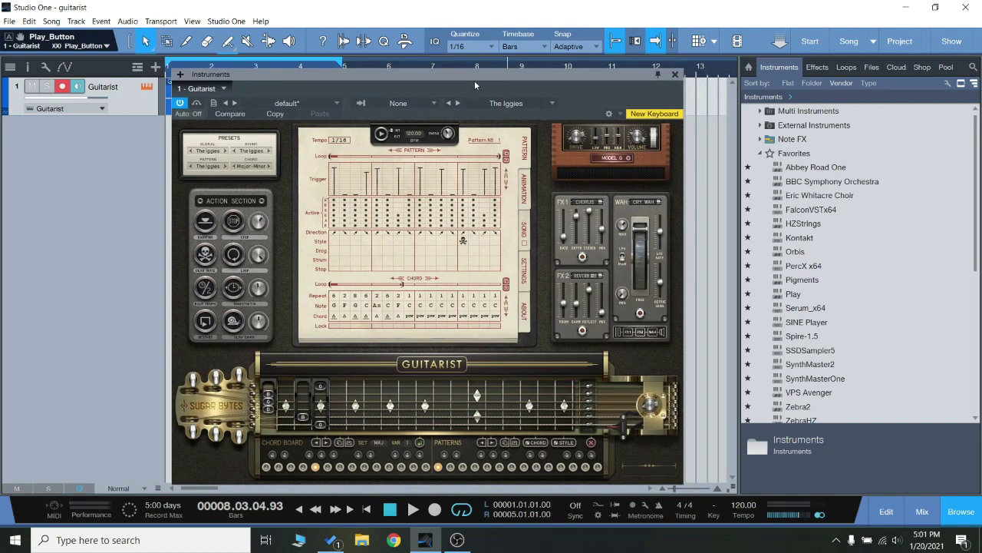
left_click_drag(481, 74, 491, 76)
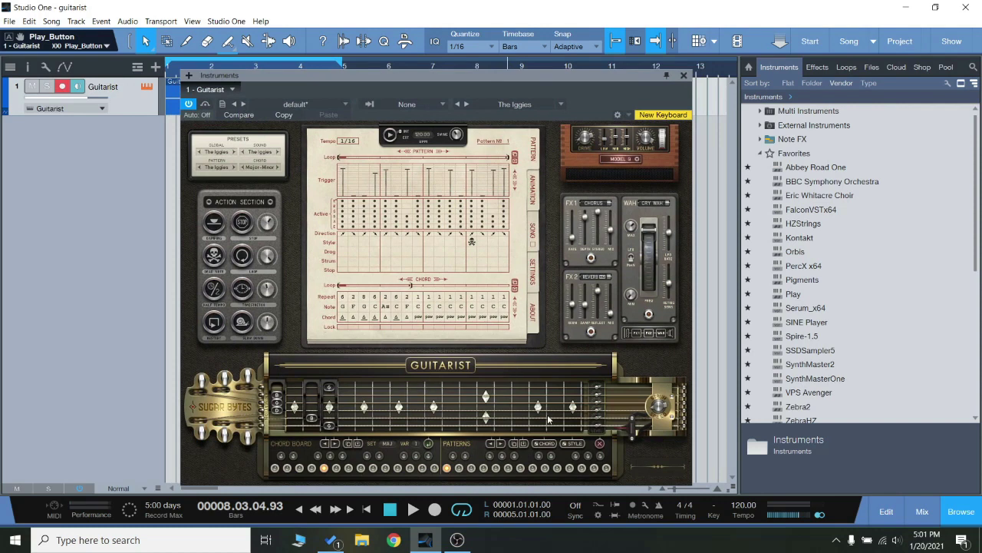
Review the Guitar Type list on Guitarist's Settings page, keeping Stratocaster.
left_click(535, 276)
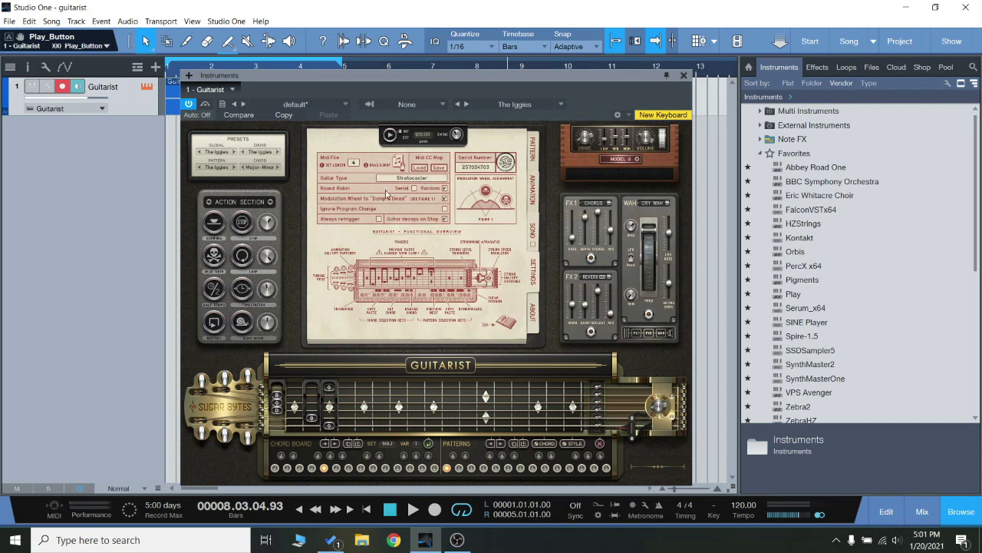
left_click(413, 183)
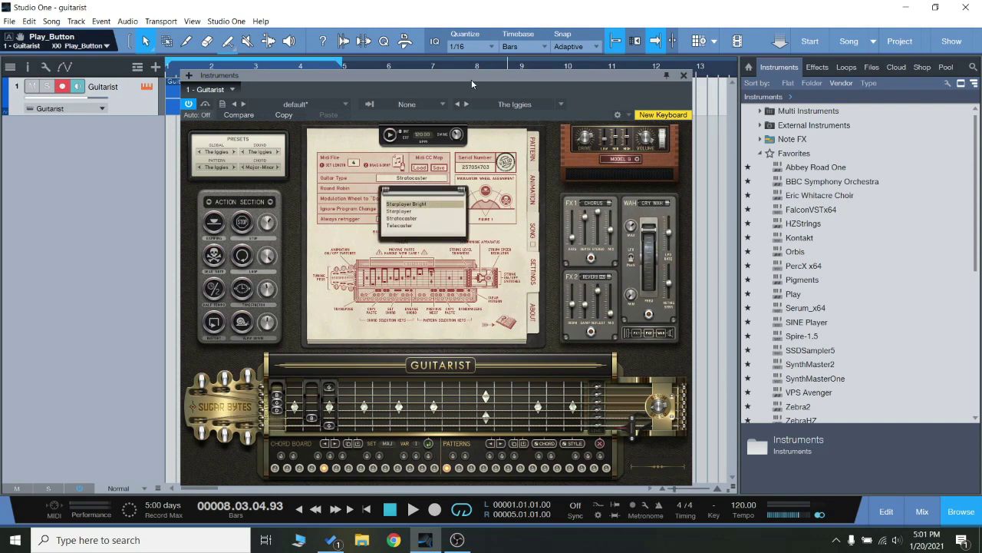
left_click(688, 151)
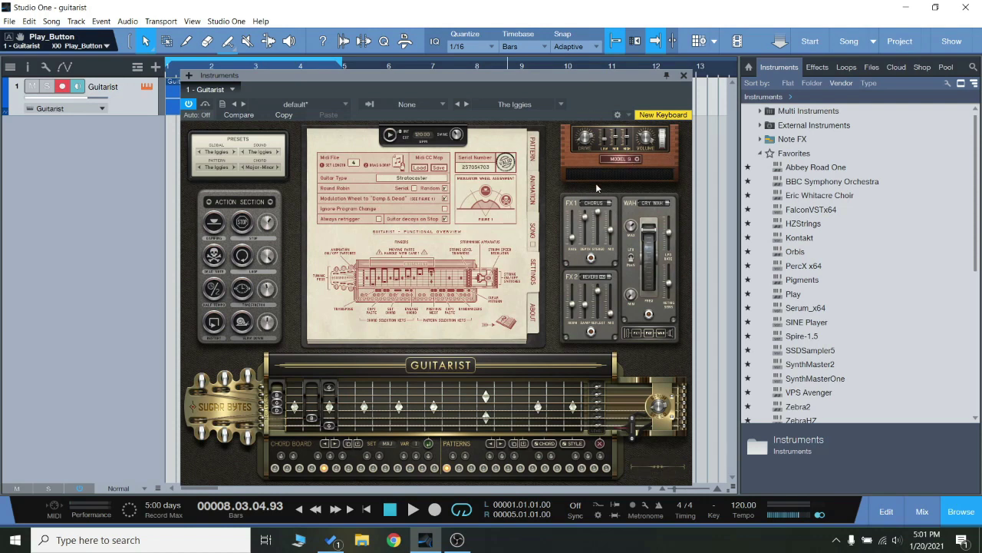
left_click_drag(539, 78, 548, 76)
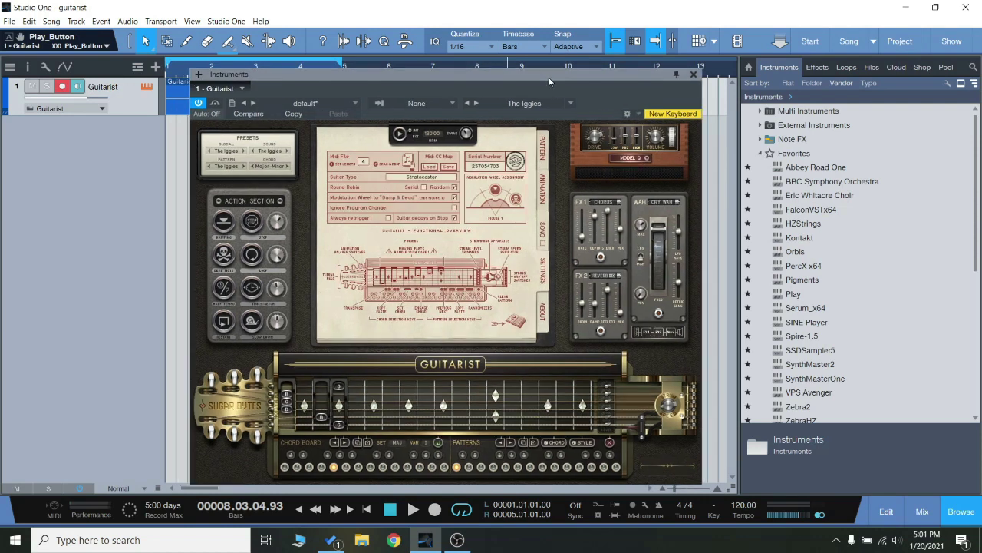